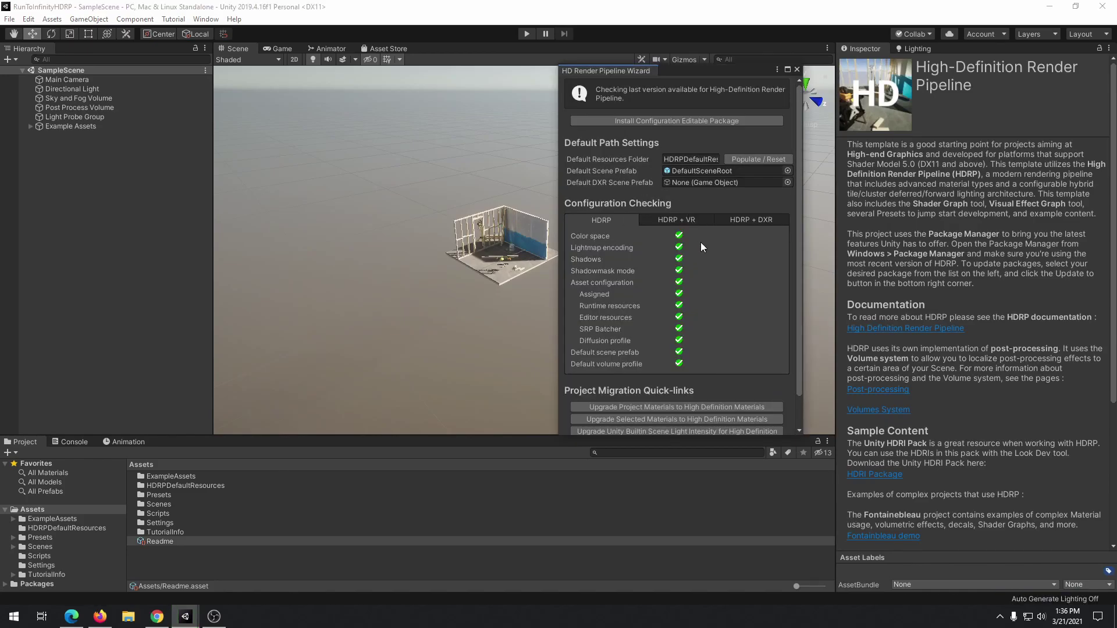
# Install the editable HDRP configuration package and close the HD Render Pipeline Wizard.
pyautogui.click(654, 122)
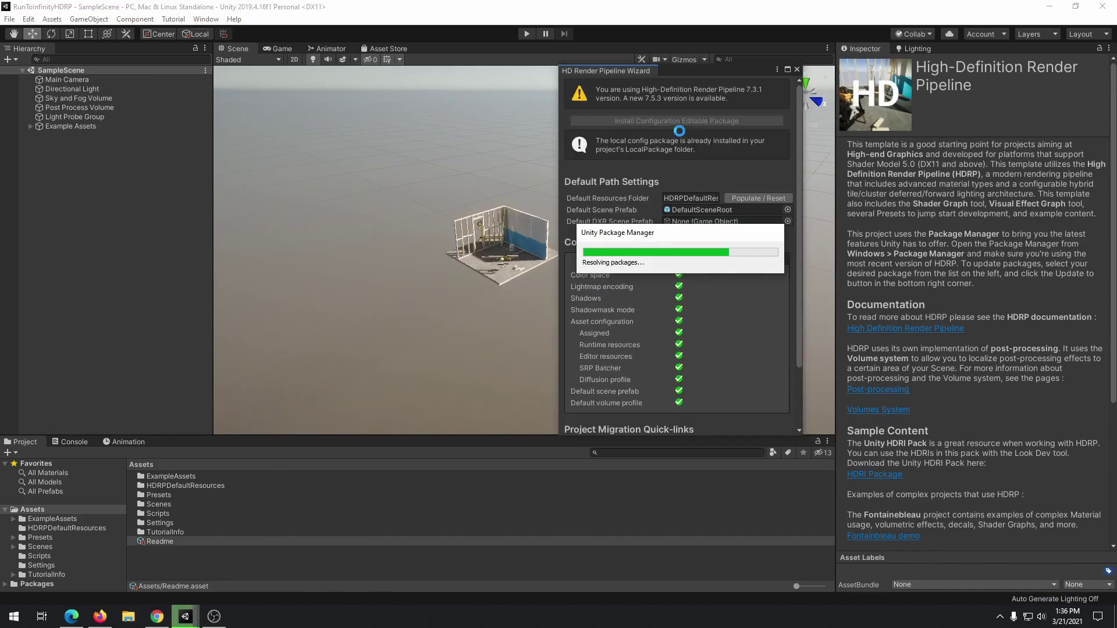
pyautogui.click(796, 70)
# Update the High Definition RP package to version 7.5.3 in the Package Manager.
pyautogui.click(203, 20)
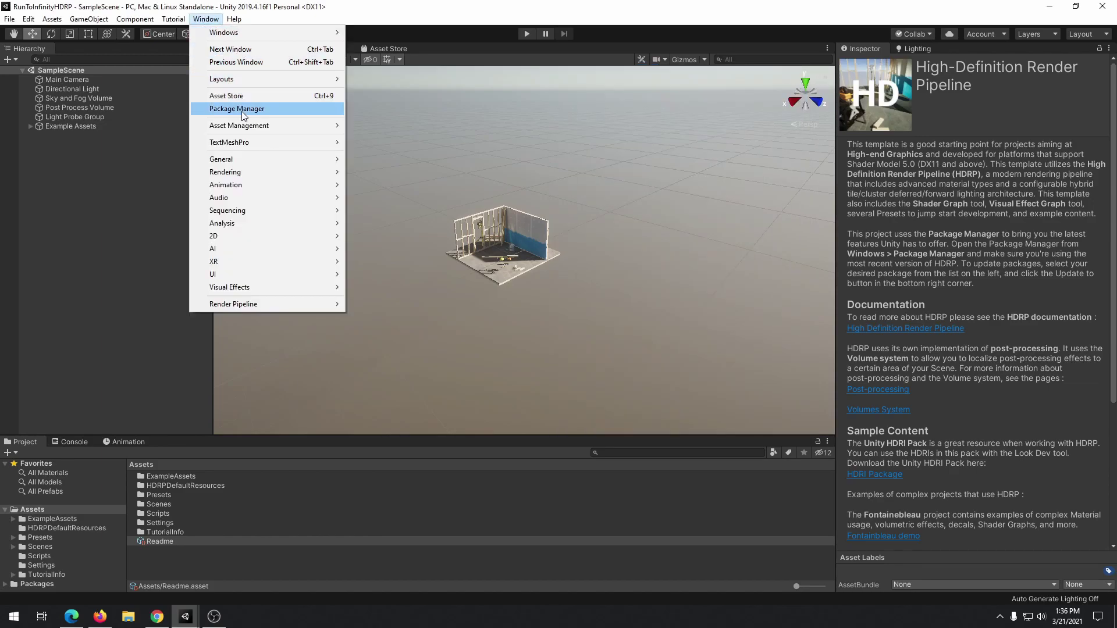
pyautogui.click(242, 110)
pyautogui.click(1045, 598)
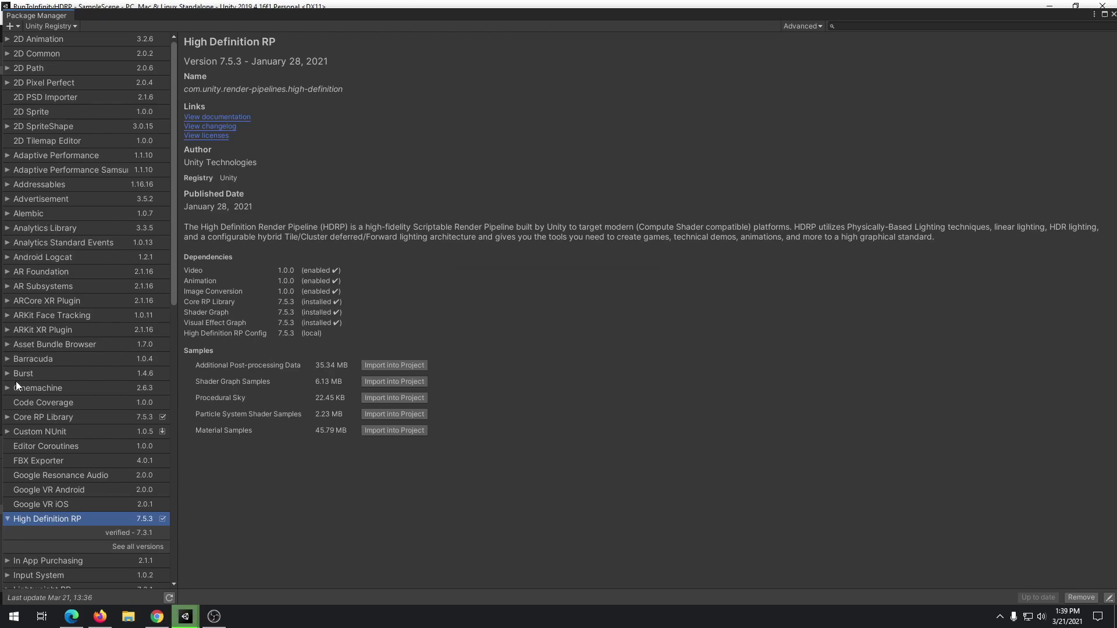
# Install Cinemachine 2.7.2 and import its Cinemachine Example Scenes sample into the project.
pyautogui.click(8, 388)
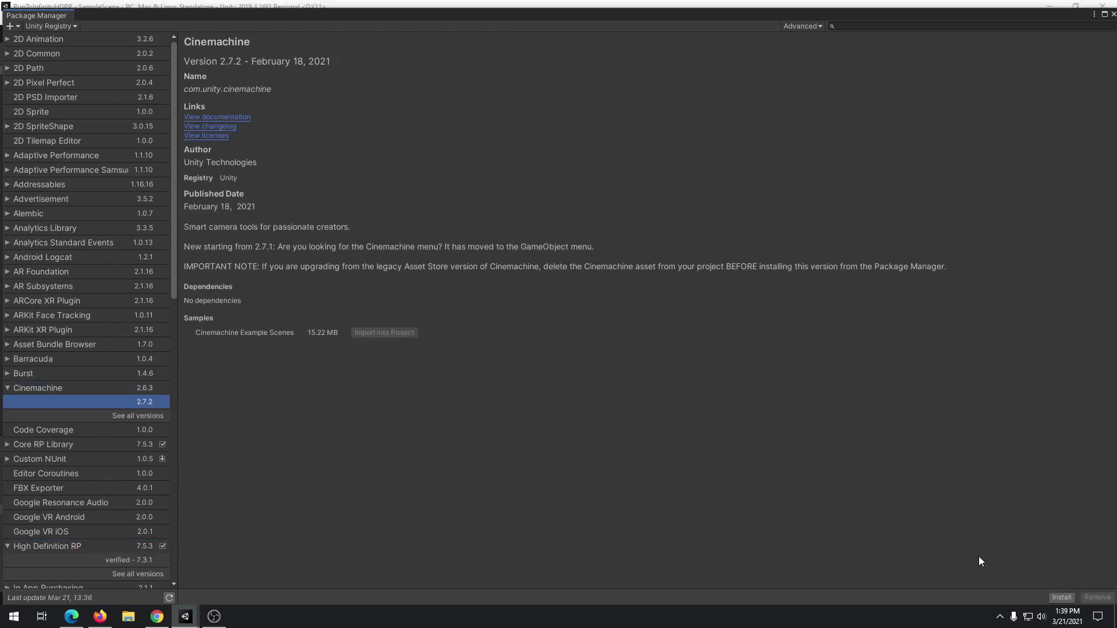
pyautogui.click(1067, 598)
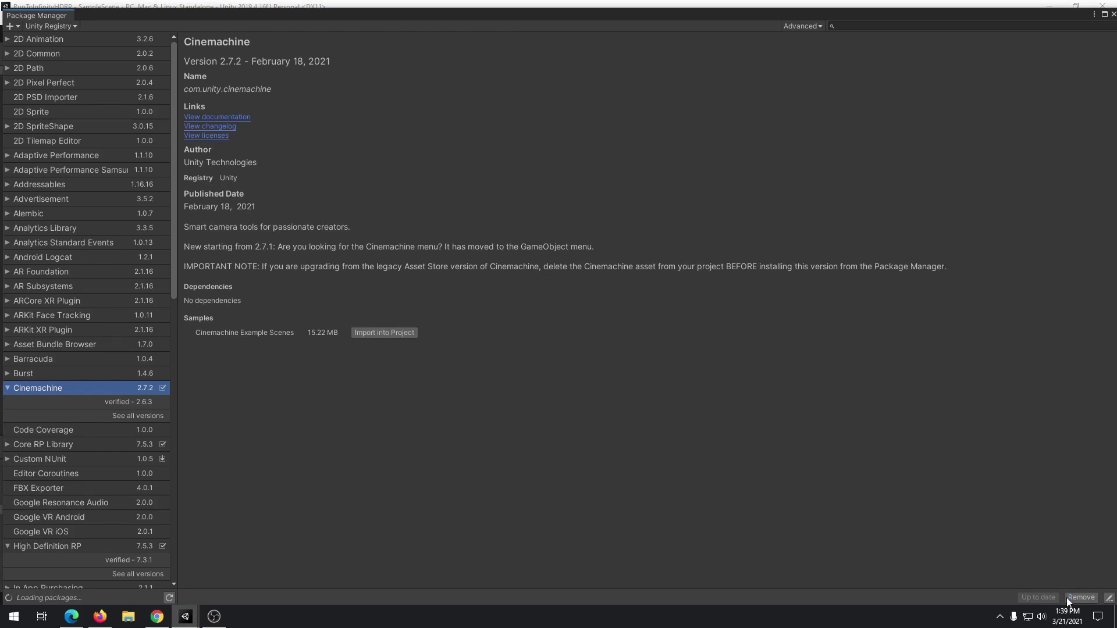
pyautogui.click(400, 332)
# Create an _Assets folder with Materials and Scenes subfolders, and add a scene named MainScene inside Scenes.
pyautogui.rightClick(145, 563)
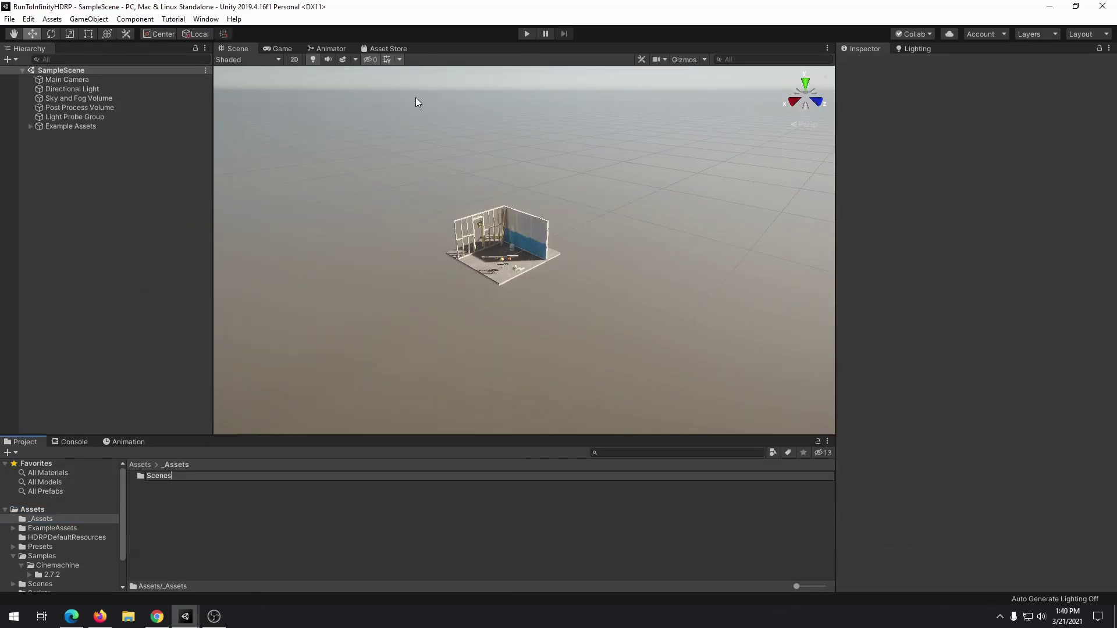
pyautogui.rightClick(213, 506)
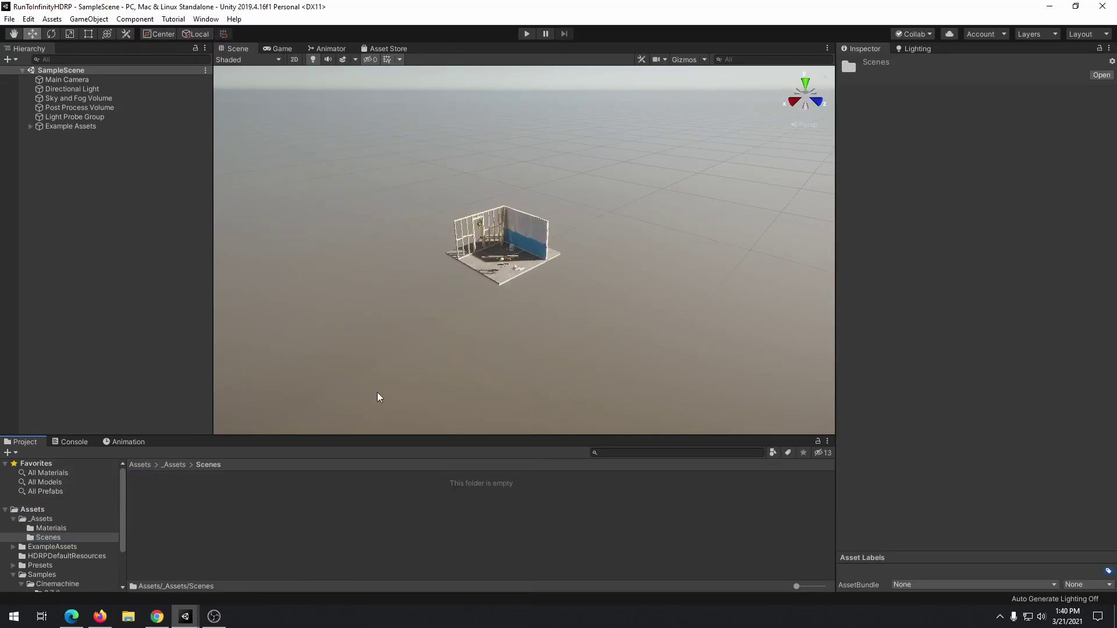
pyautogui.rightClick(377, 534)
pyautogui.write('MainScene')
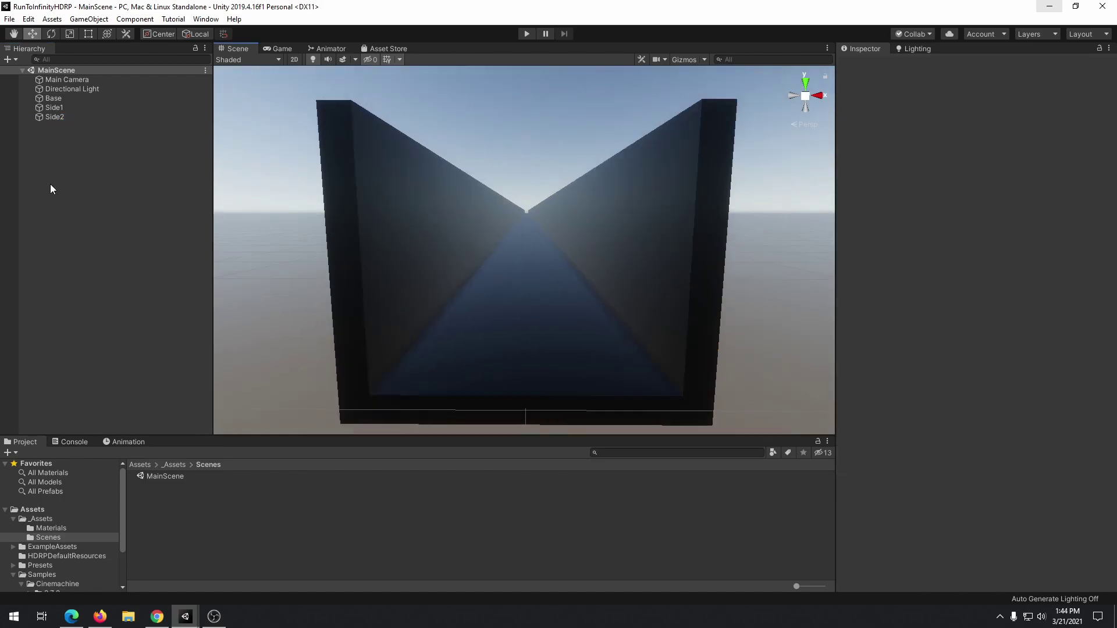
# Add a Sky and Fog Volume to MainScene.
pyautogui.rightClick(59, 140)
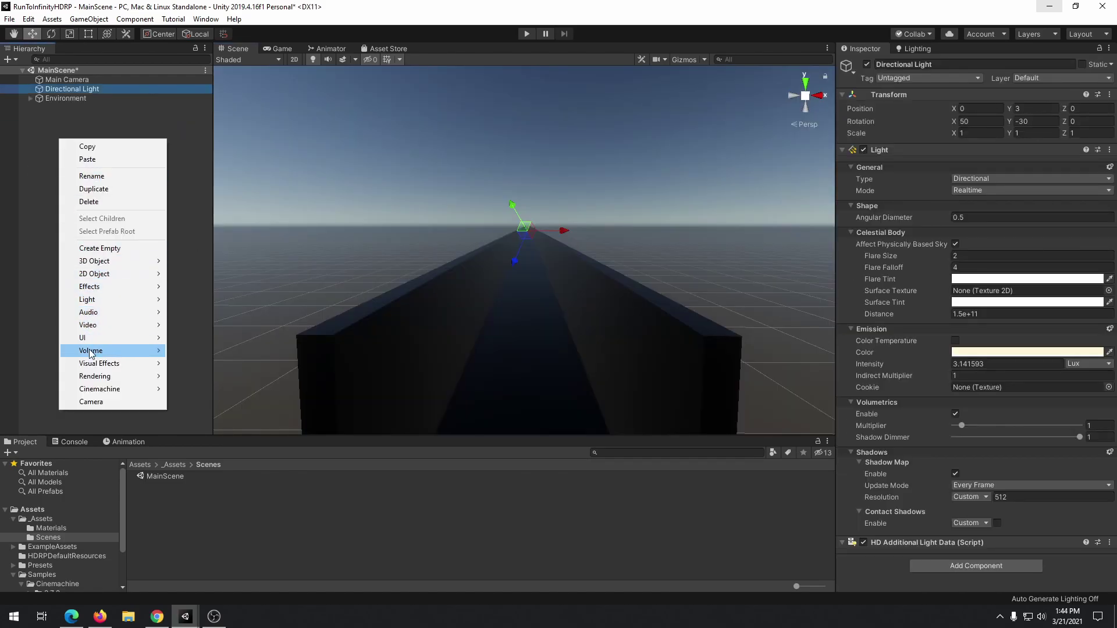
pyautogui.moveTo(134, 351)
pyautogui.click(214, 402)
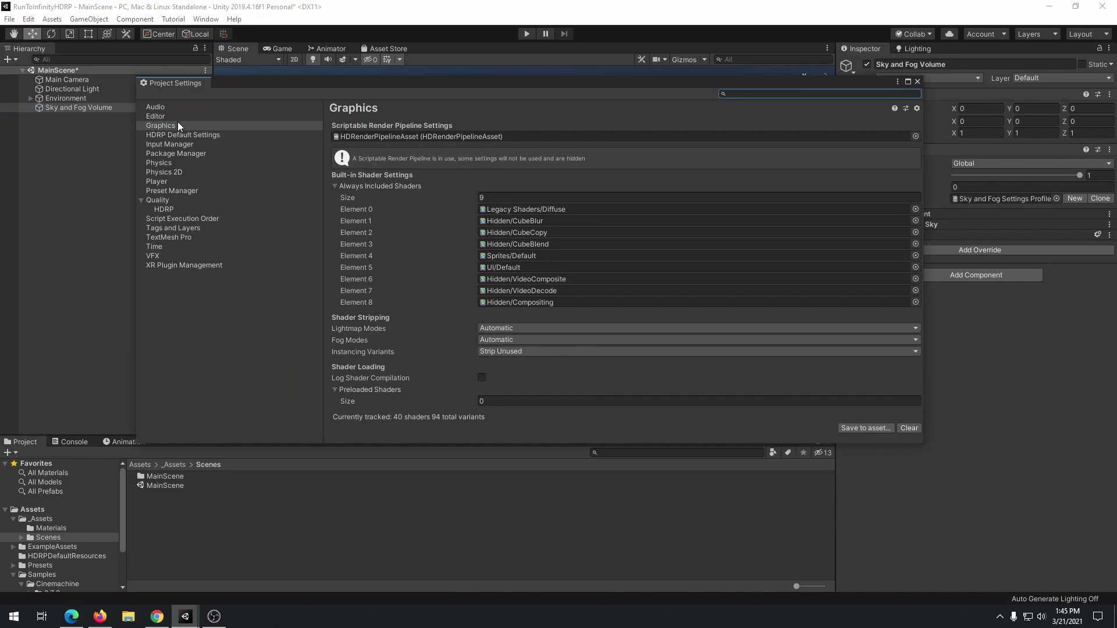
# Locate the HDRenderPipelineAsset through the Graphics project settings and enable High Quality for its volumetrics.
pyautogui.doubleClick(487, 137)
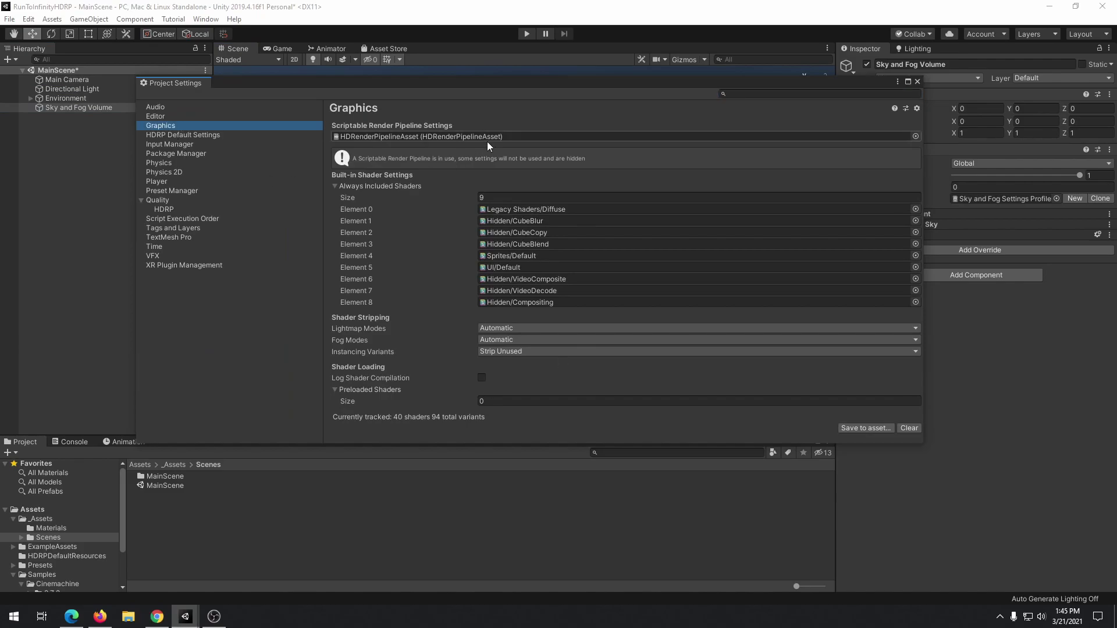
pyautogui.click(917, 81)
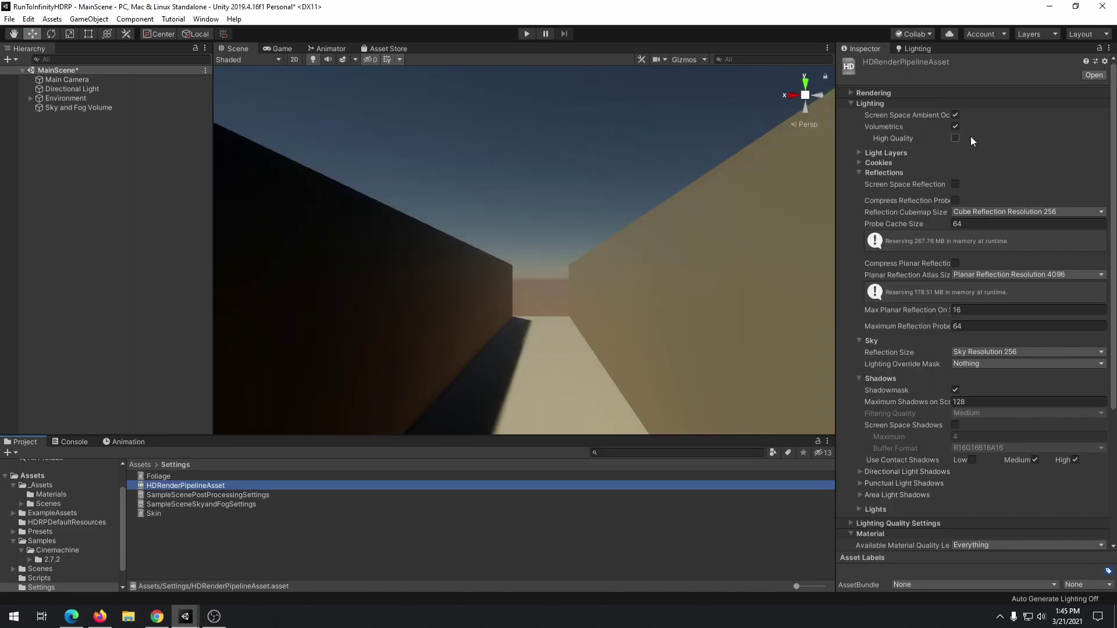
pyautogui.click(956, 138)
# Create a material named ReflectiveMaterial in the Materials folder with Metallic 0.9 and Smoothness 0.9.
pyautogui.rightClick(185, 525)
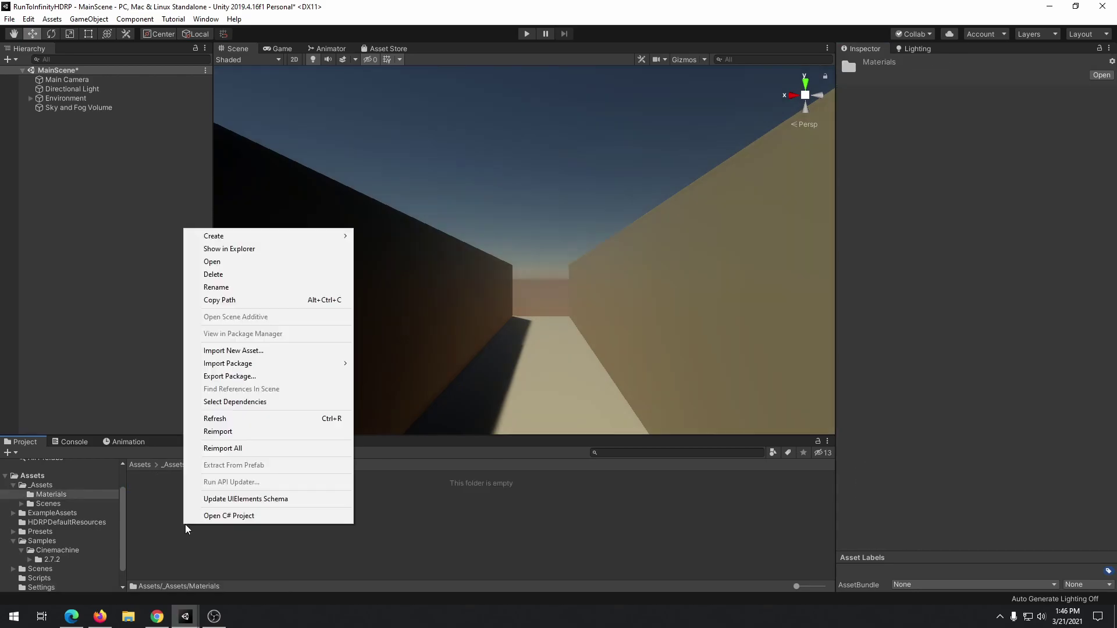
pyautogui.moveTo(222, 239)
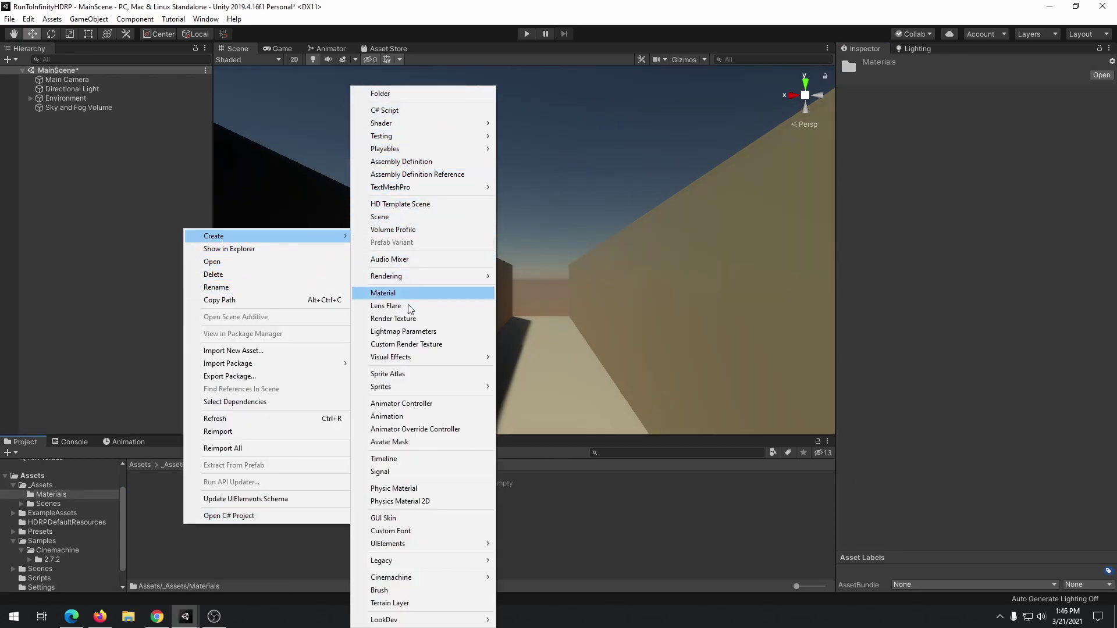
pyautogui.click(396, 292)
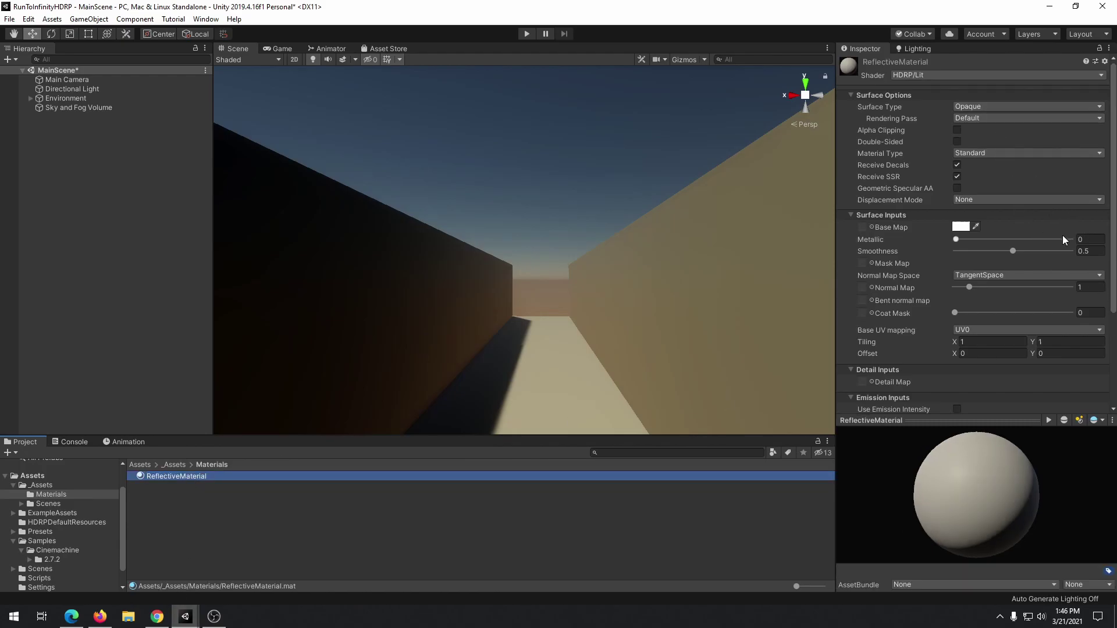
pyautogui.click(1097, 240)
pyautogui.write('0.9')
pyautogui.press('Tab')
pyautogui.write('.9')
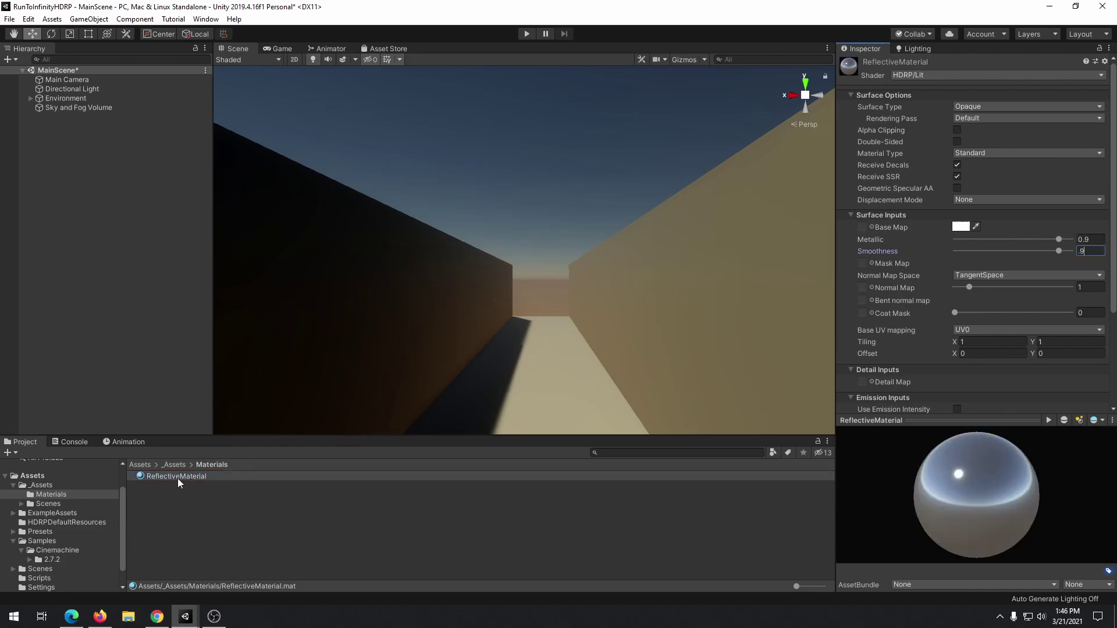
# Apply ReflectiveMaterial to the floor and side walls of the corridor.
pyautogui.moveTo(179, 483); pyautogui.dragTo(432, 385)
pyautogui.moveTo(184, 477); pyautogui.dragTo(531, 312)
# Set Cast Shadows to Off on the Side1, Side2 and Base objects.
pyautogui.click(655, 280)
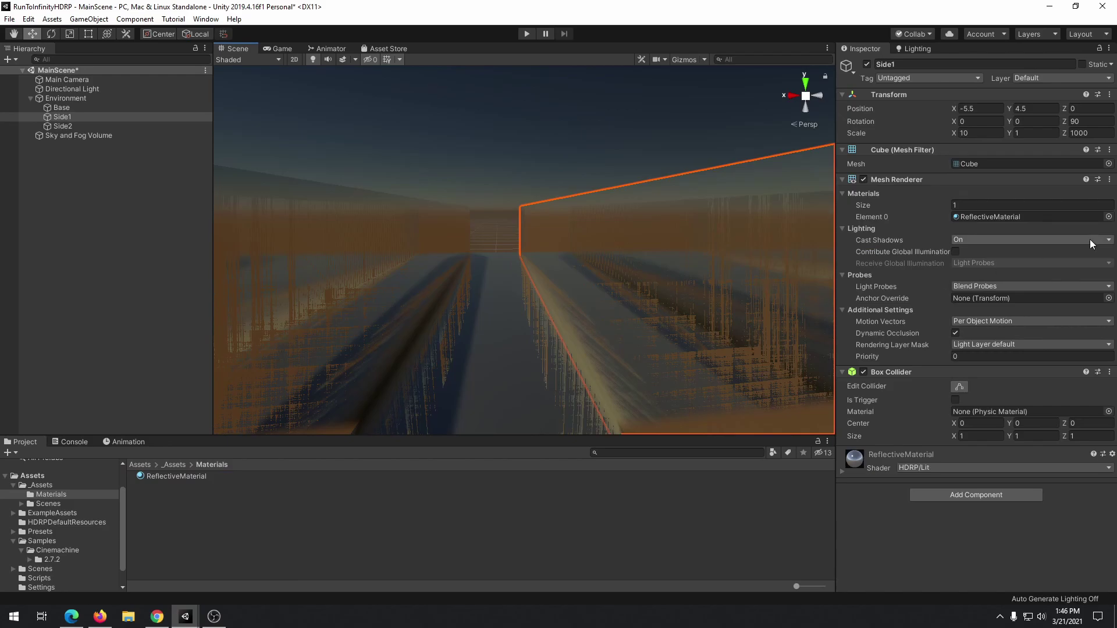
pyautogui.click(1000, 239)
pyautogui.click(986, 253)
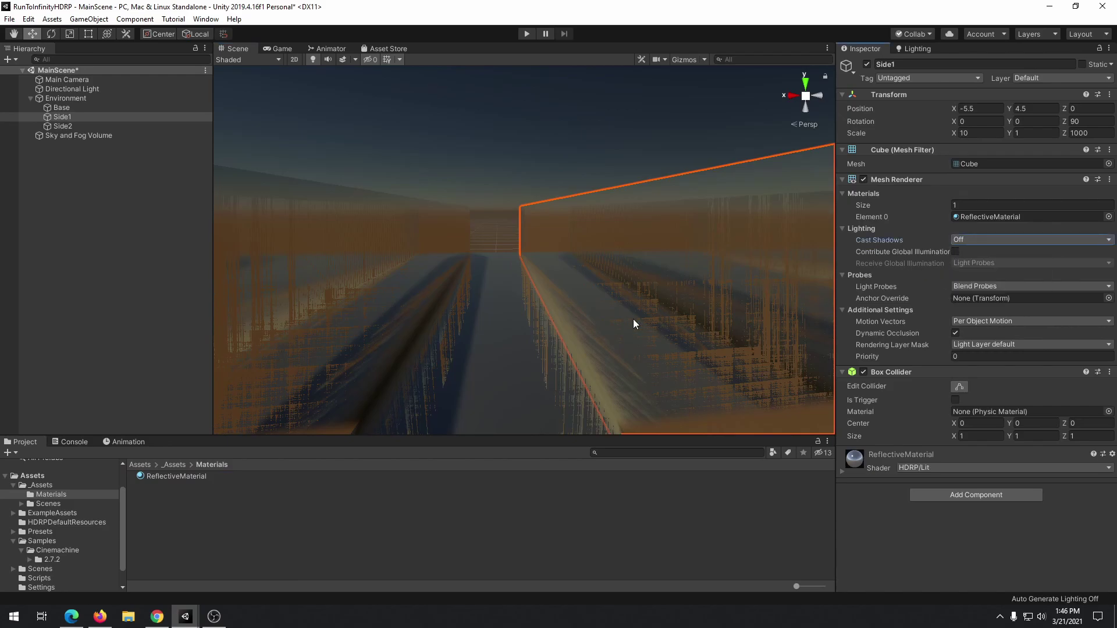
pyautogui.click(397, 358)
pyautogui.keyDown('shift'); pyautogui.click(360, 310); pyautogui.keyUp('shift')
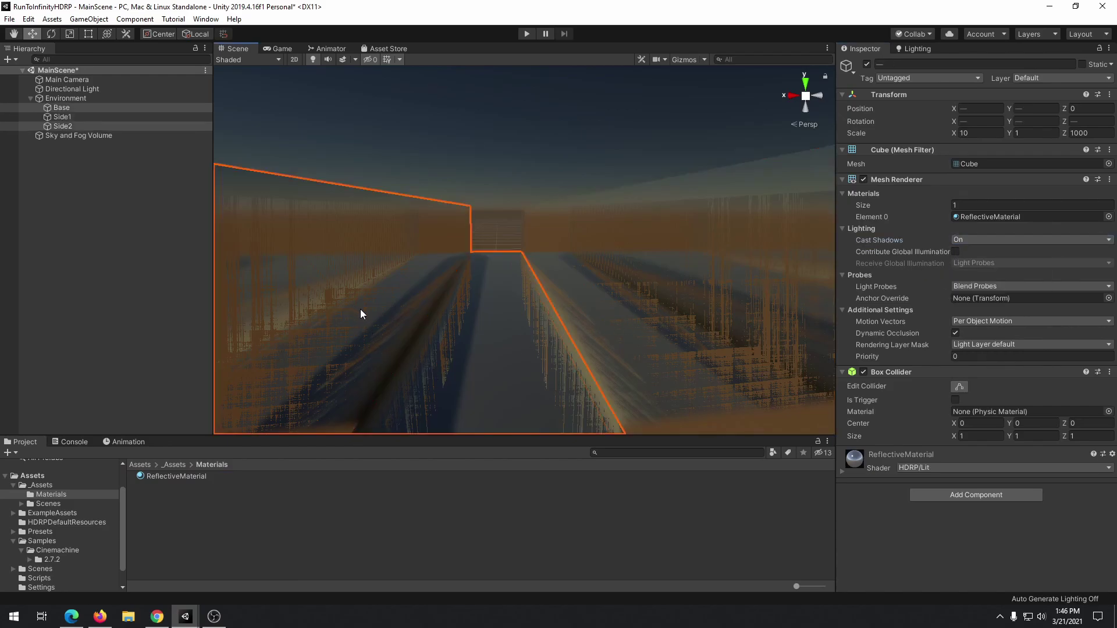
pyautogui.click(1001, 239)
pyautogui.click(986, 253)
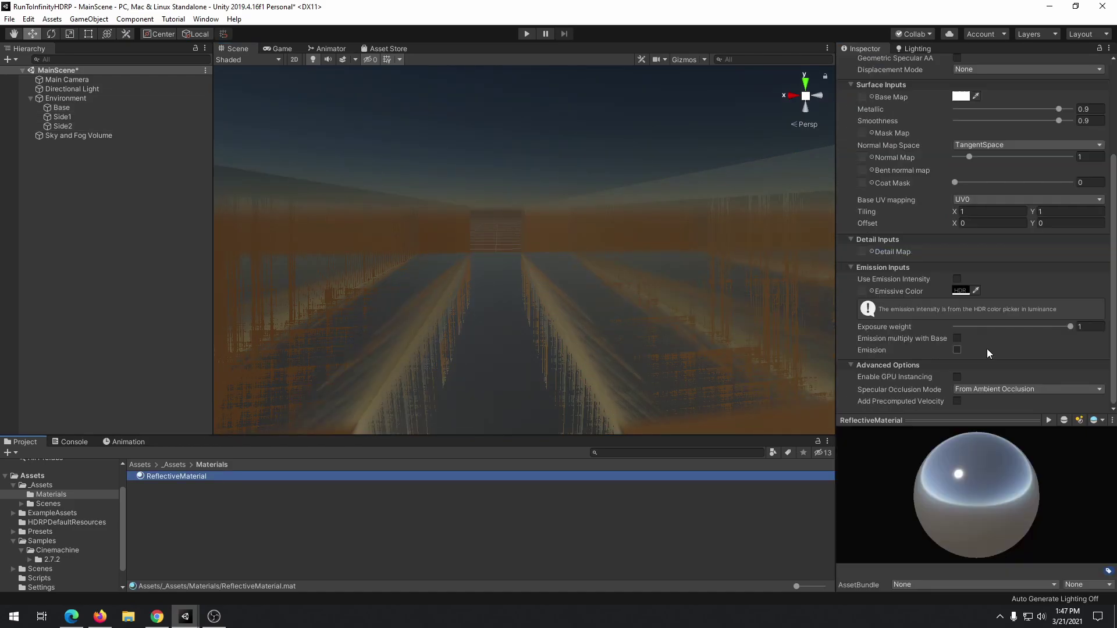
# Turn off Receive SSR on ReflectiveMaterial.
pyautogui.scroll(3, 965, 261)
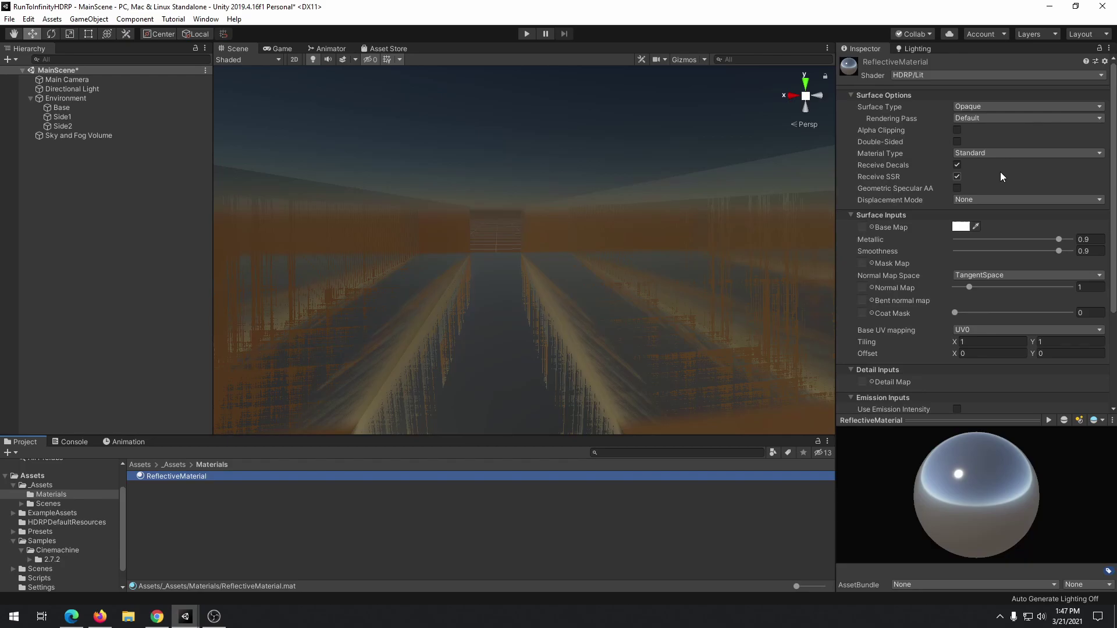
pyautogui.click(957, 177)
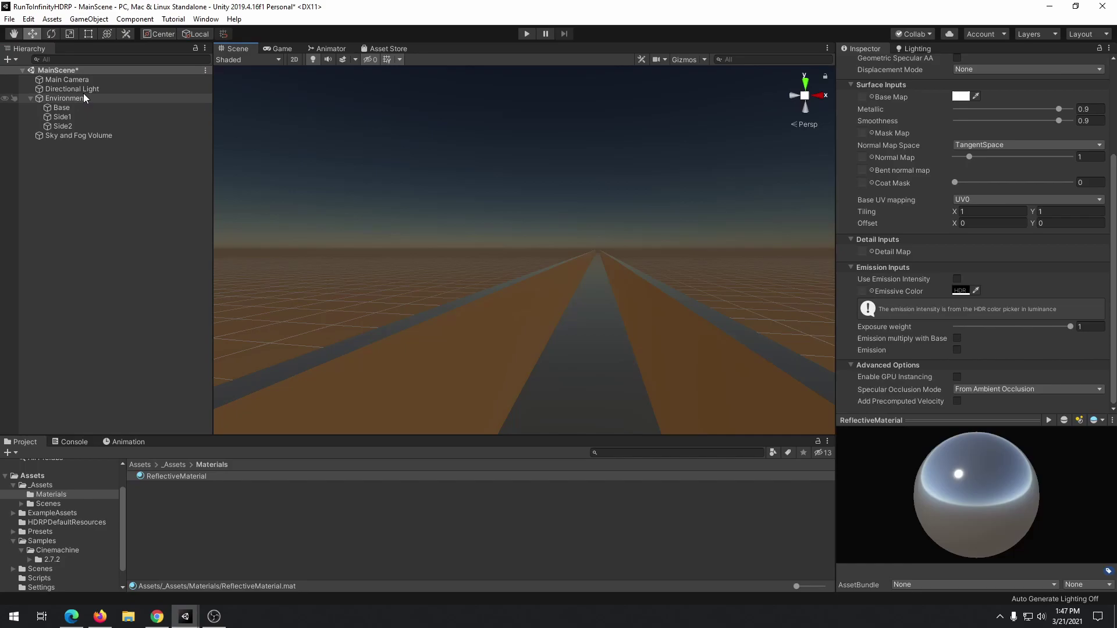
# Enable Color Temperature on the Directional Light, with the temperature at 5500 and the intensity at 20000 Lux.
pyautogui.click(84, 89)
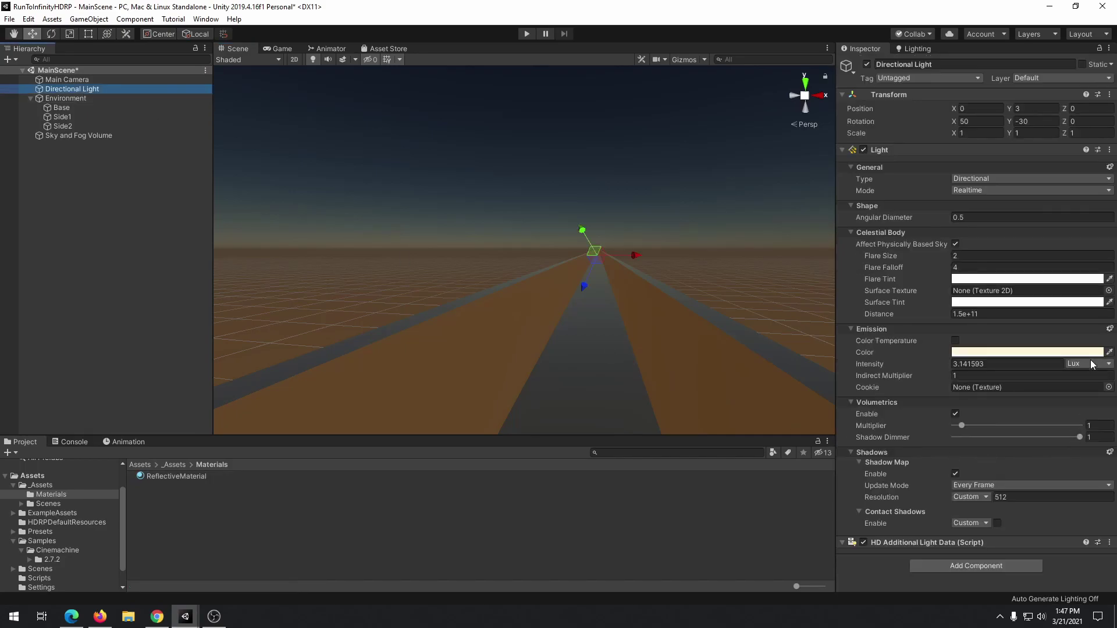
pyautogui.click(1091, 361)
pyautogui.click(1091, 360)
pyautogui.click(955, 343)
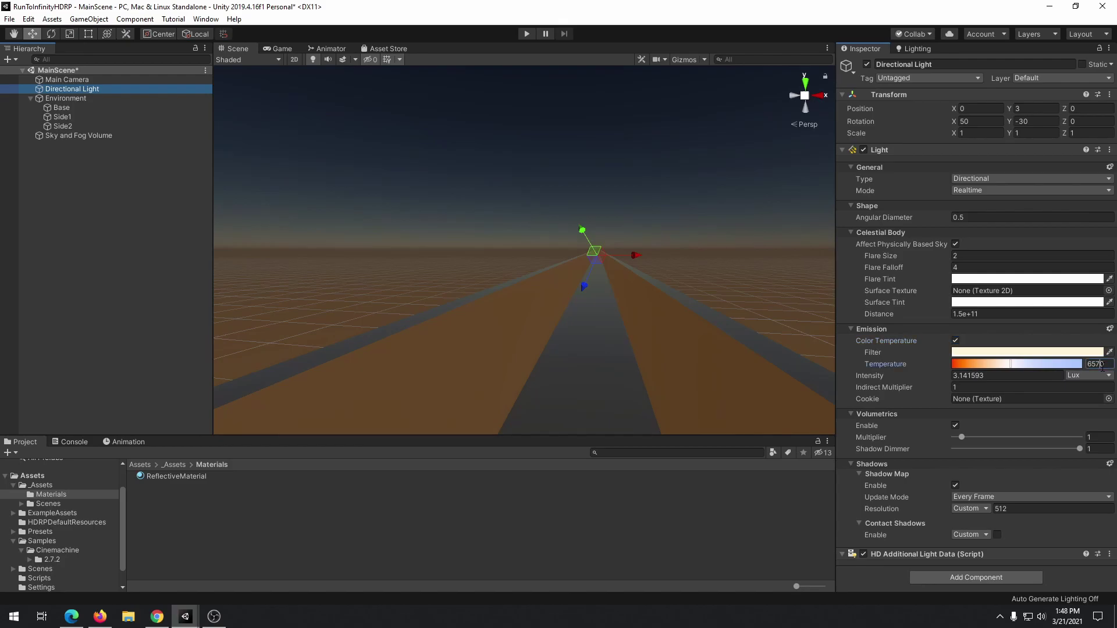
pyautogui.click(1013, 376)
# Rotate the Directional Light to about 0.5, -180, -178 so the sun sits on the horizon at the corridor's end.
pyautogui.press('e')
pyautogui.moveTo(639, 244); pyautogui.dragTo(607, 308)
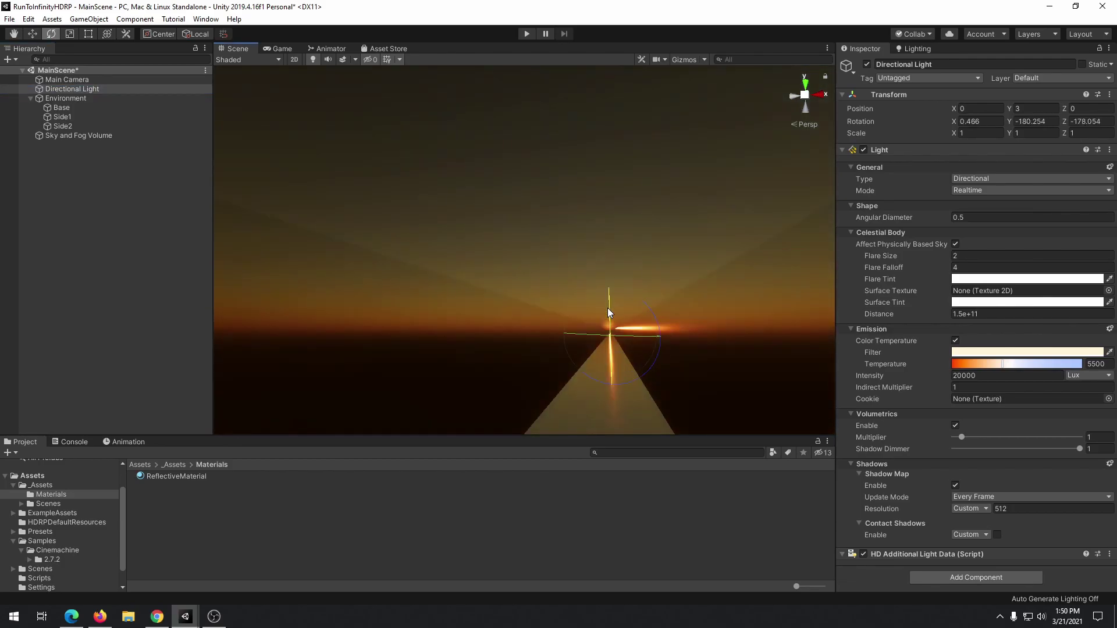
# Set the Directional Light's Angular Diameter to 10 and save the scene.
pyautogui.click(975, 217)
pyautogui.write('3')
pyautogui.press('BackSpace')
pyautogui.write('10')
pyautogui.press('Return')
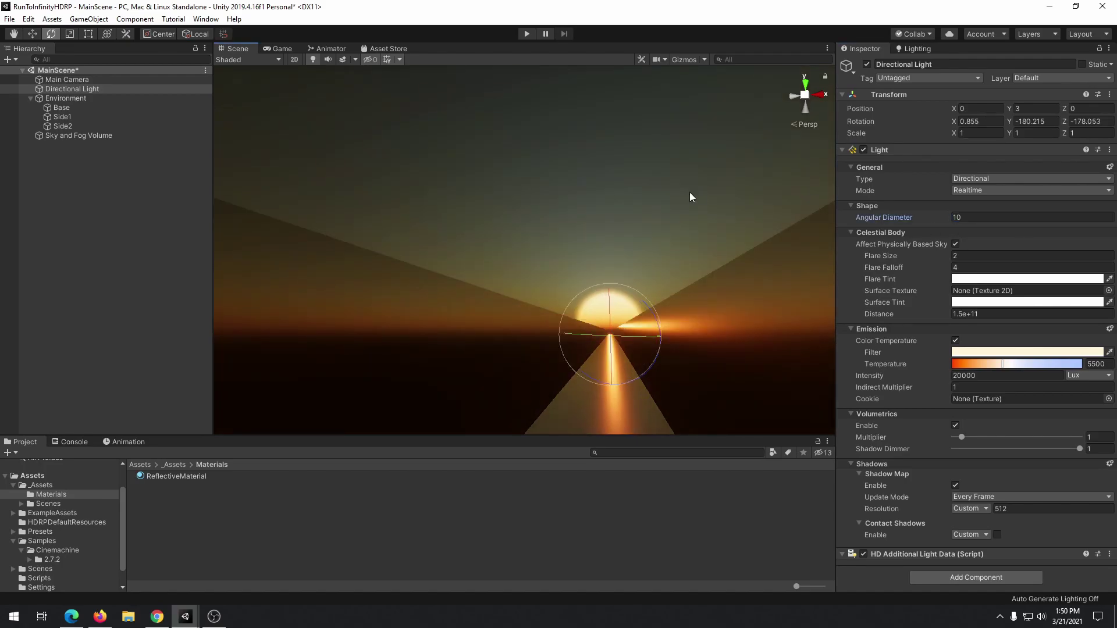
pyautogui.click(690, 197)
pyautogui.moveTo(690, 197); pyautogui.dragTo(678, 233, button='right')
pyautogui.hotkey('ctrl', 's')
# Add a Bloom override to the Sky and Fog Volume and set its Quality to High.
pyautogui.click(78, 135)
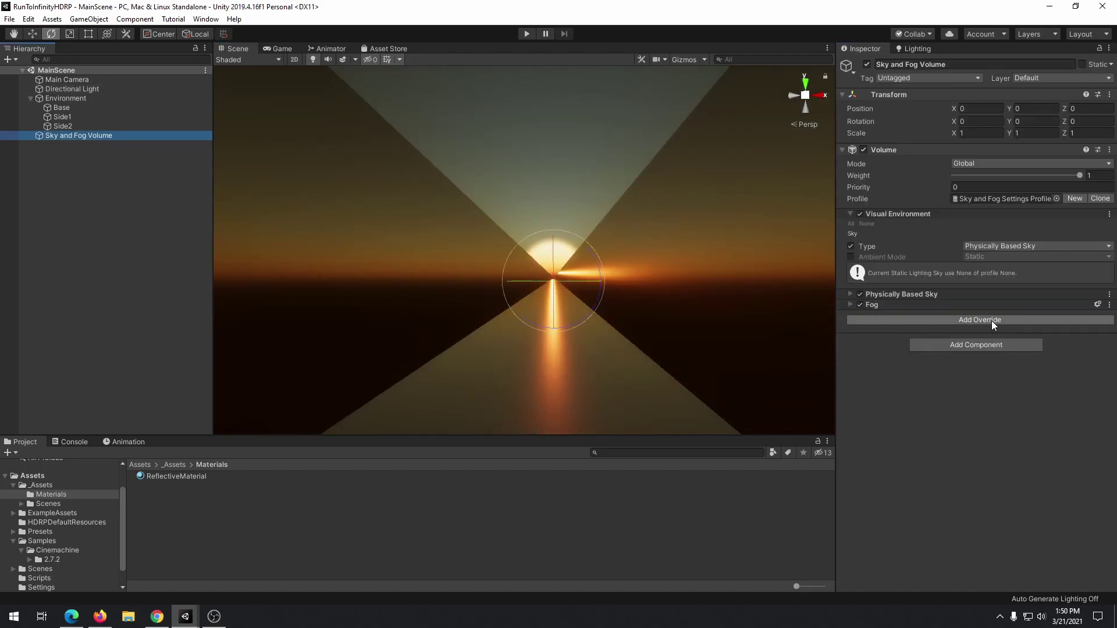
pyautogui.click(992, 320)
pyautogui.click(949, 364)
pyautogui.click(851, 336)
pyautogui.click(1036, 335)
pyautogui.click(1015, 386)
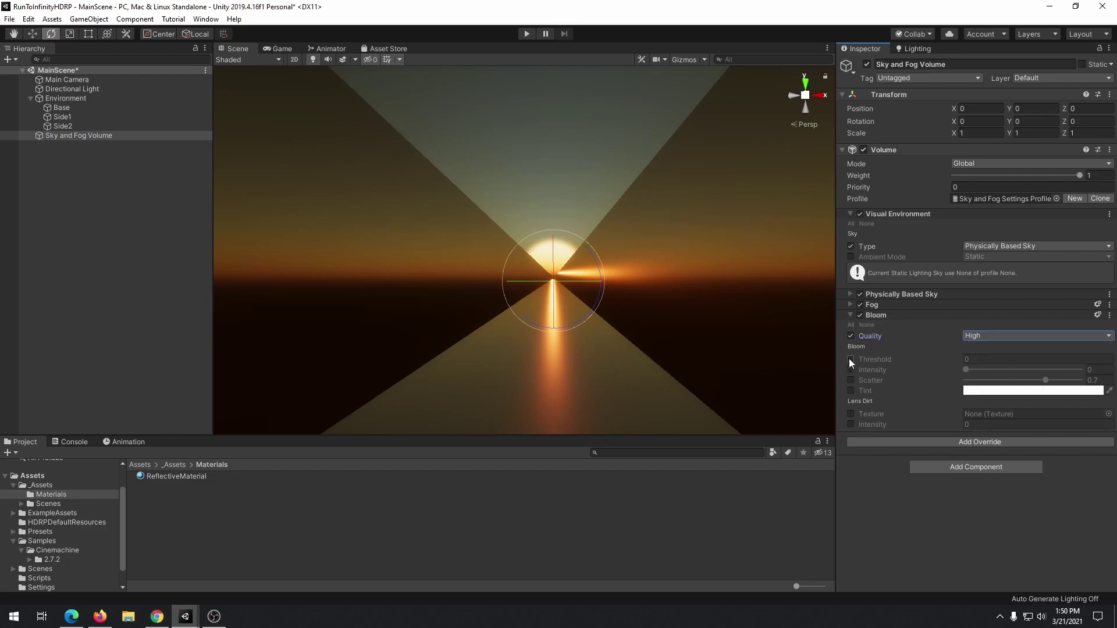
# Override the Bloom settings with Threshold 0, Intensity 0.5 and Scatter 0.9.
pyautogui.click(850, 359)
pyautogui.click(850, 370)
pyautogui.moveTo(966, 370); pyautogui.dragTo(1022, 373)
pyautogui.click(1109, 371)
pyautogui.write('.5')
pyautogui.press('Tab')
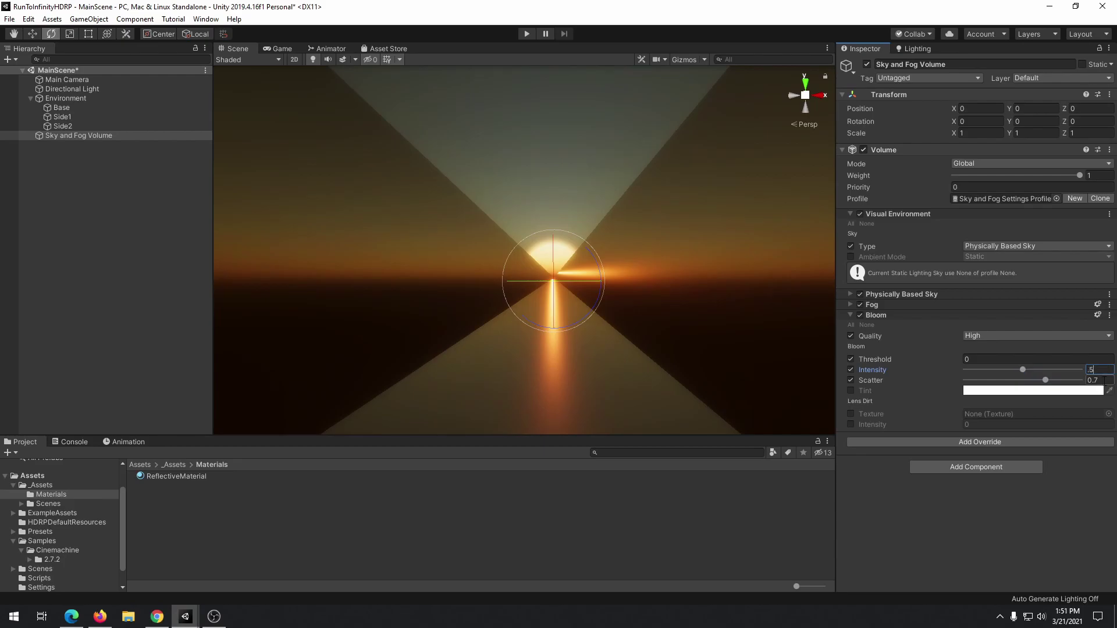
pyautogui.write('.9')
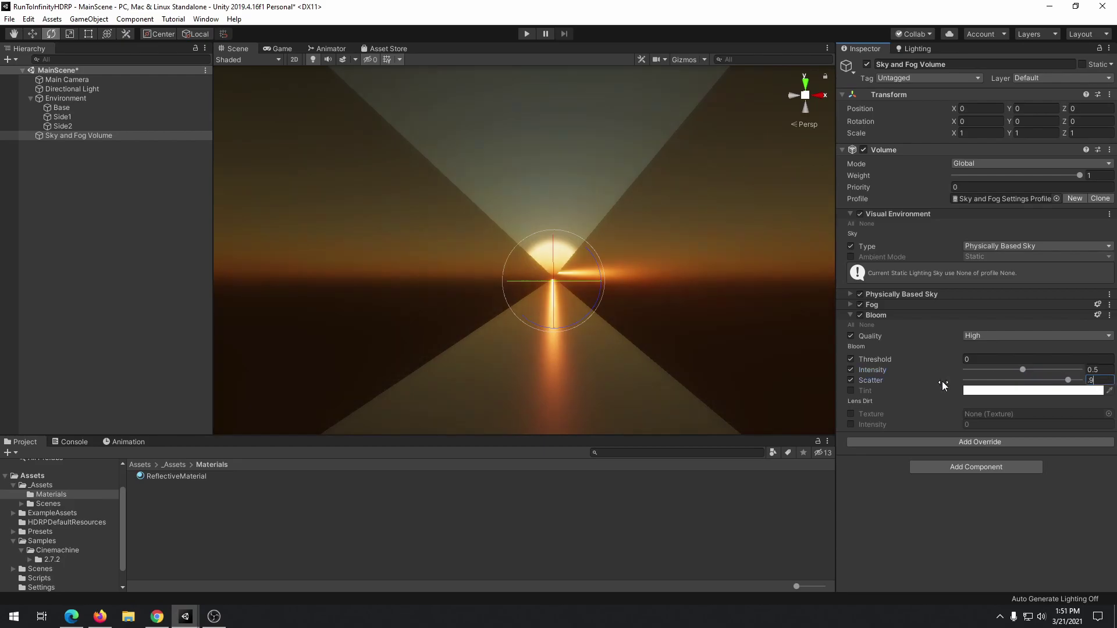
pyautogui.moveTo(589, 163); pyautogui.dragTo(588, 166, button='right')
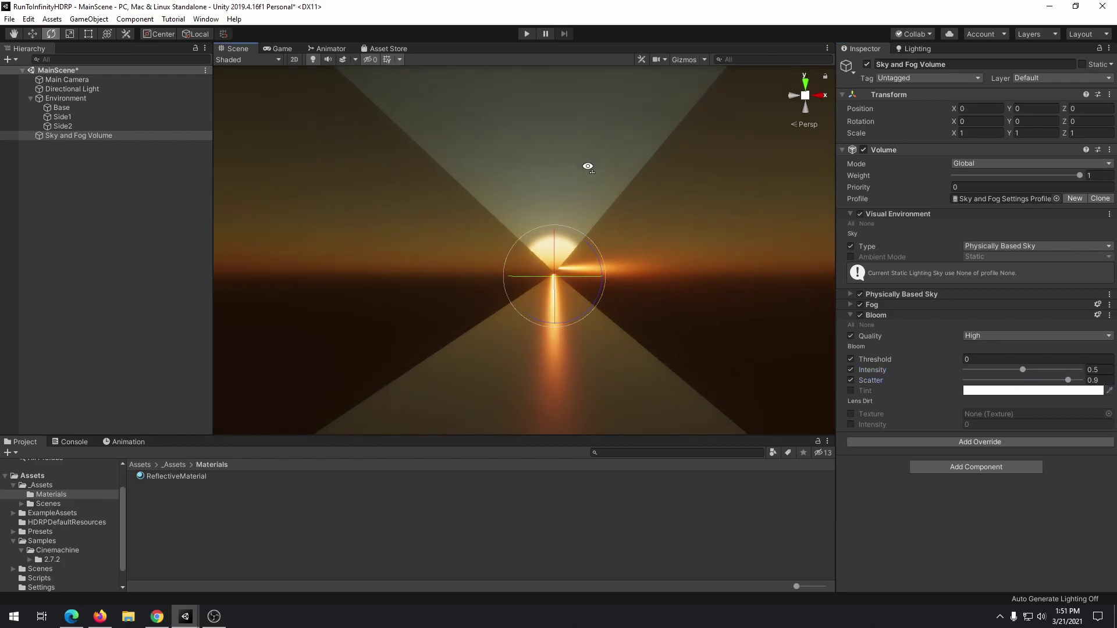
# Open the Free Look character scene from the Cinemachine 2.7.2 example scenes in the Samples folder.
pyautogui.click(33, 475)
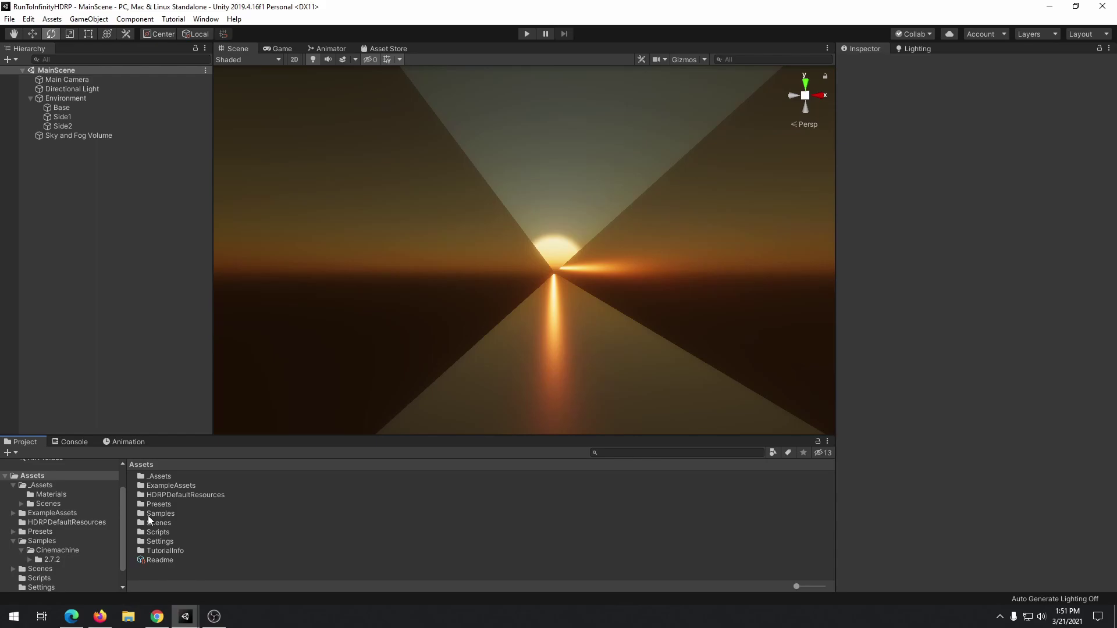
pyautogui.doubleClick(149, 514)
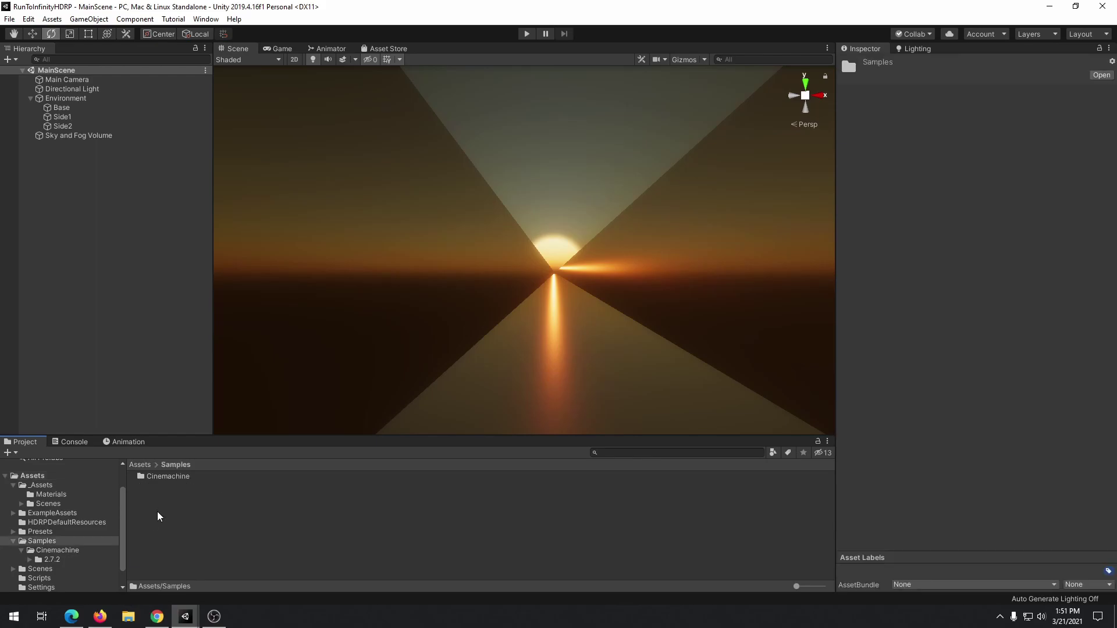
pyautogui.doubleClick(161, 478)
pyautogui.doubleClick(162, 479)
pyautogui.doubleClick(161, 478)
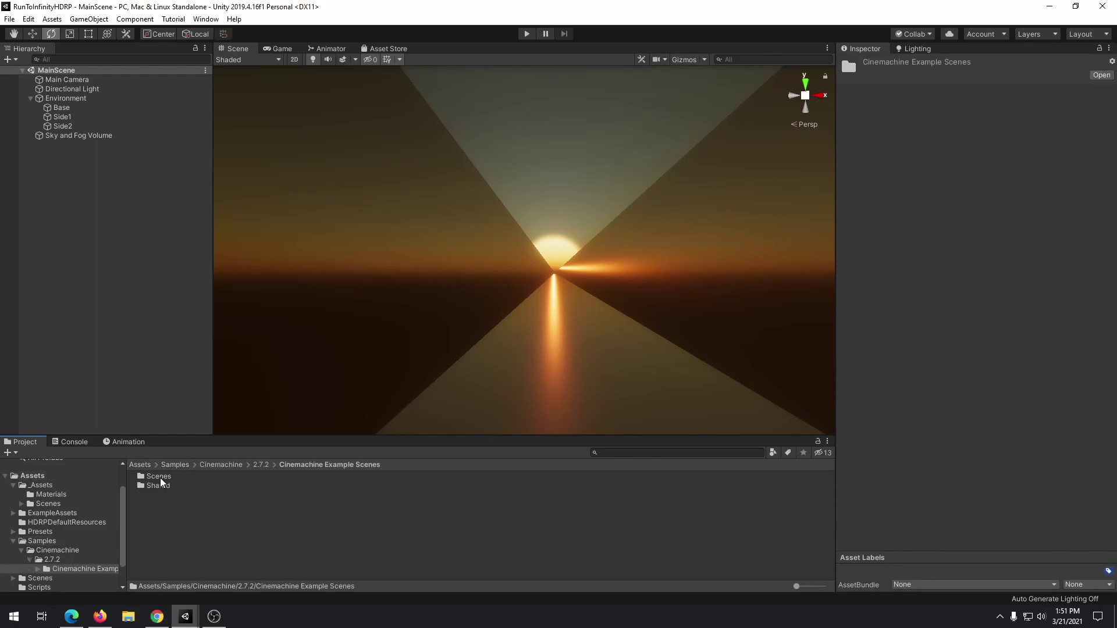
pyautogui.doubleClick(158, 478)
pyautogui.scroll(-3, 184, 555)
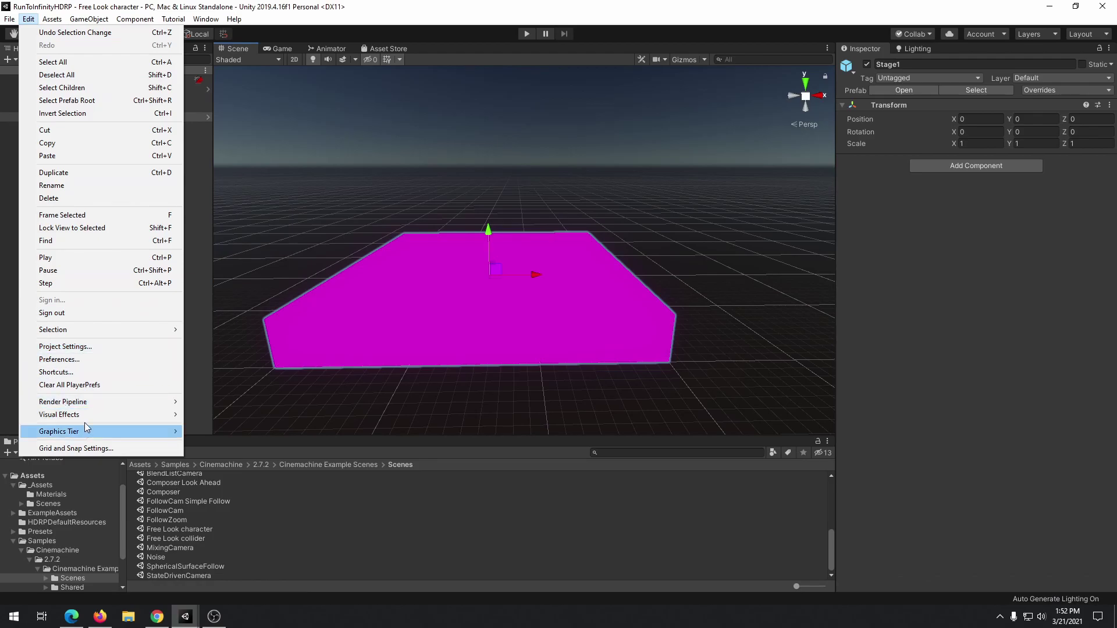
# Upgrade all project materials to High Definition materials.
pyautogui.moveTo(87, 401)
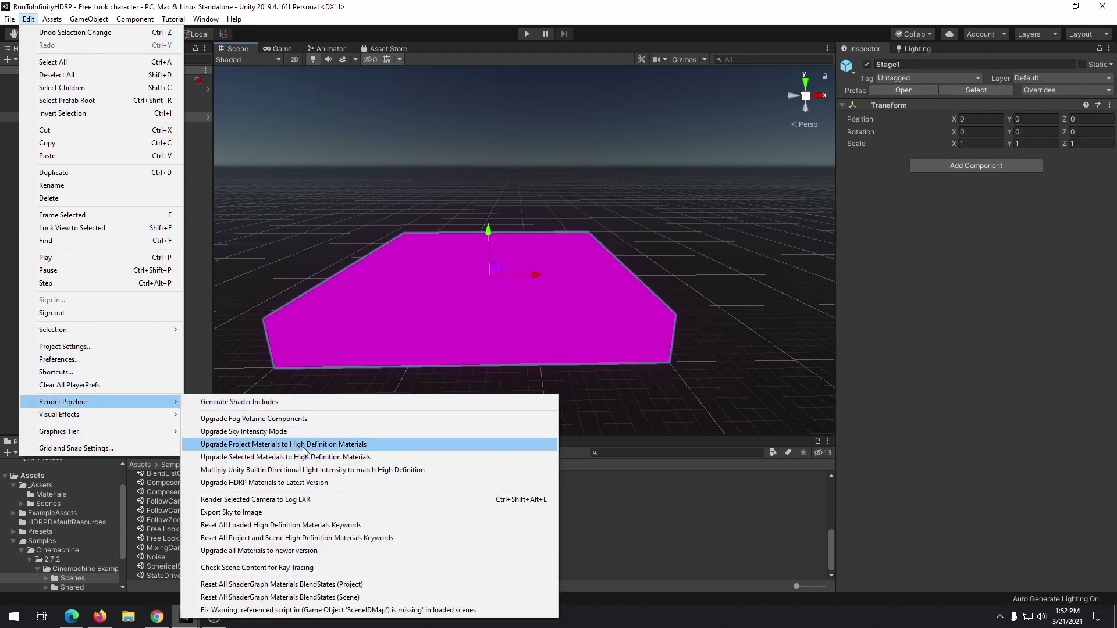
pyautogui.click(245, 444)
pyautogui.click(591, 330)
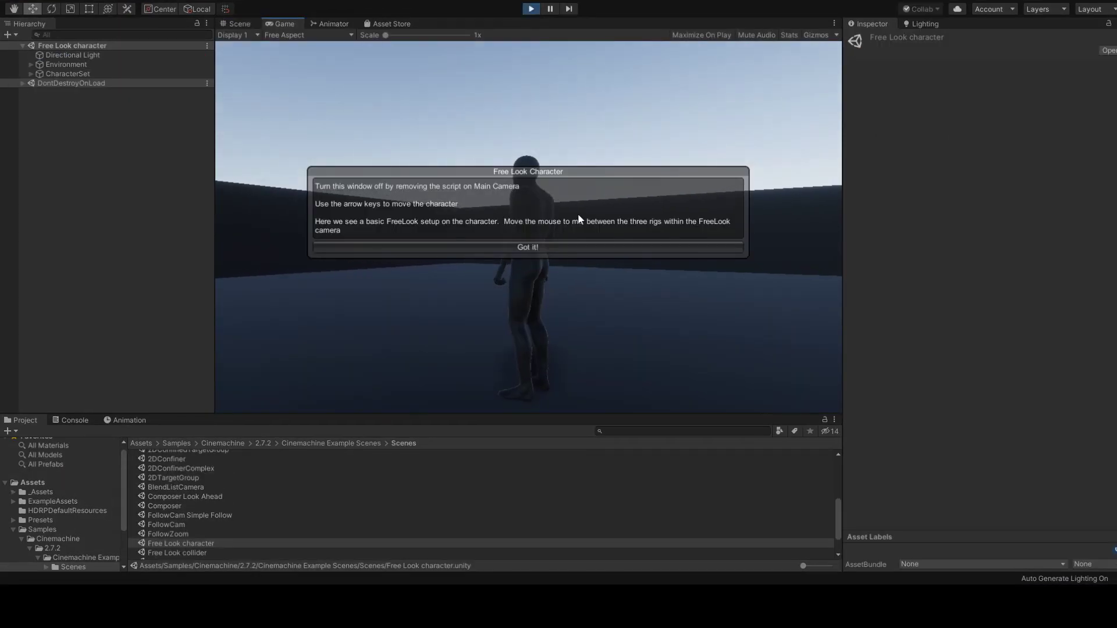
# Dismiss the Free Look Character message in play mode and test running the character around the stage.
pyautogui.click(571, 266)
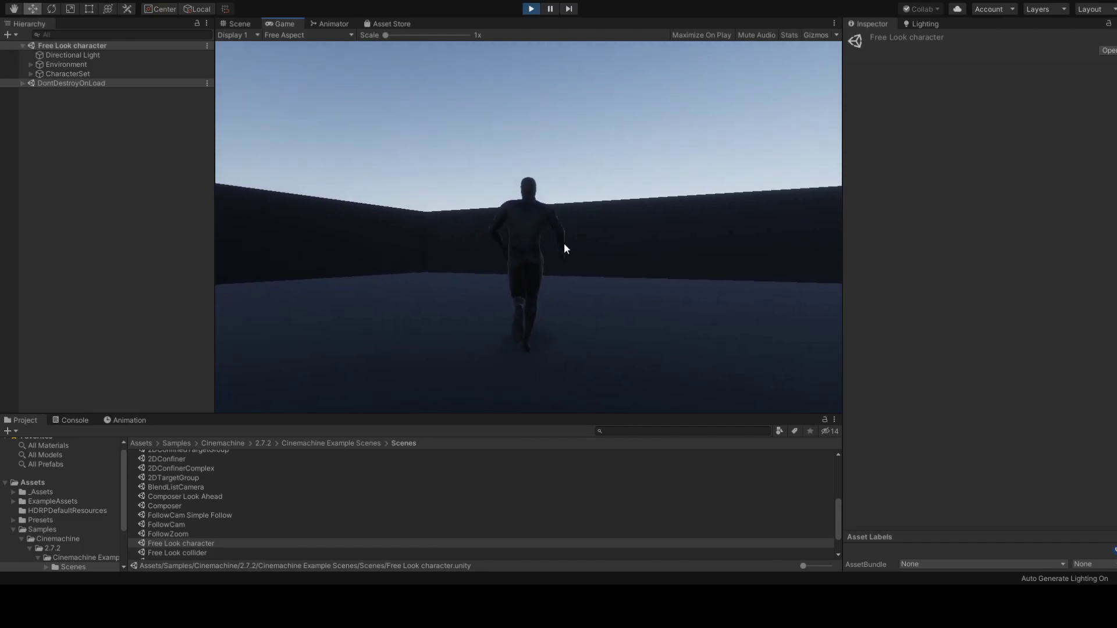
pyautogui.press('a')
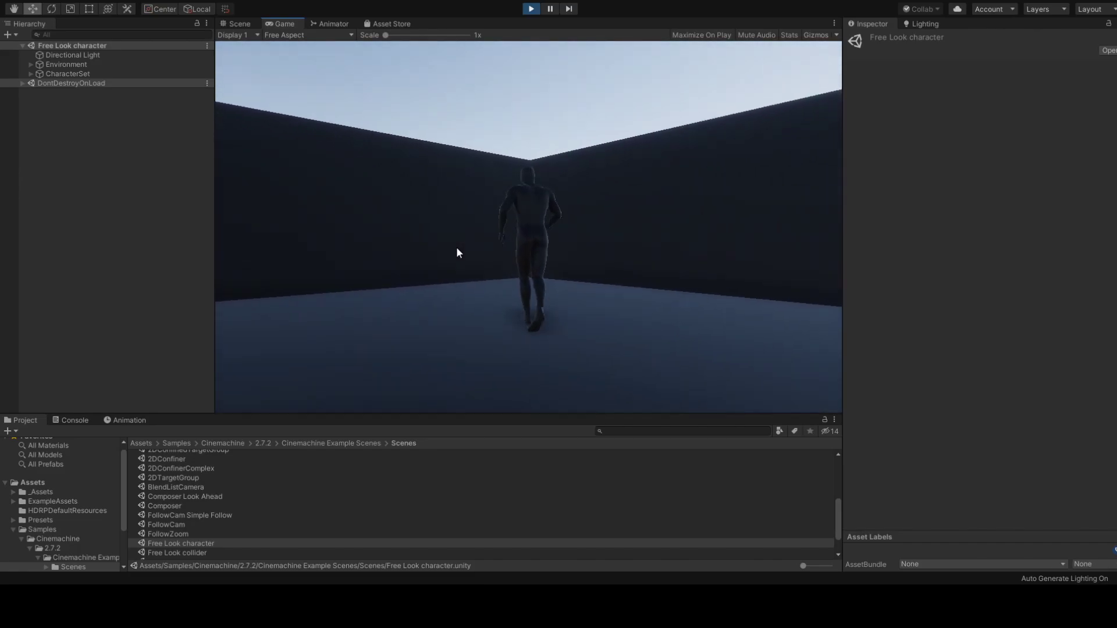
# Create an empty CharacterSet object with a reset transform and parent 3rdPersonController, MainCamera and CM FreeLook1 under it.
pyautogui.rightClick(56, 163)
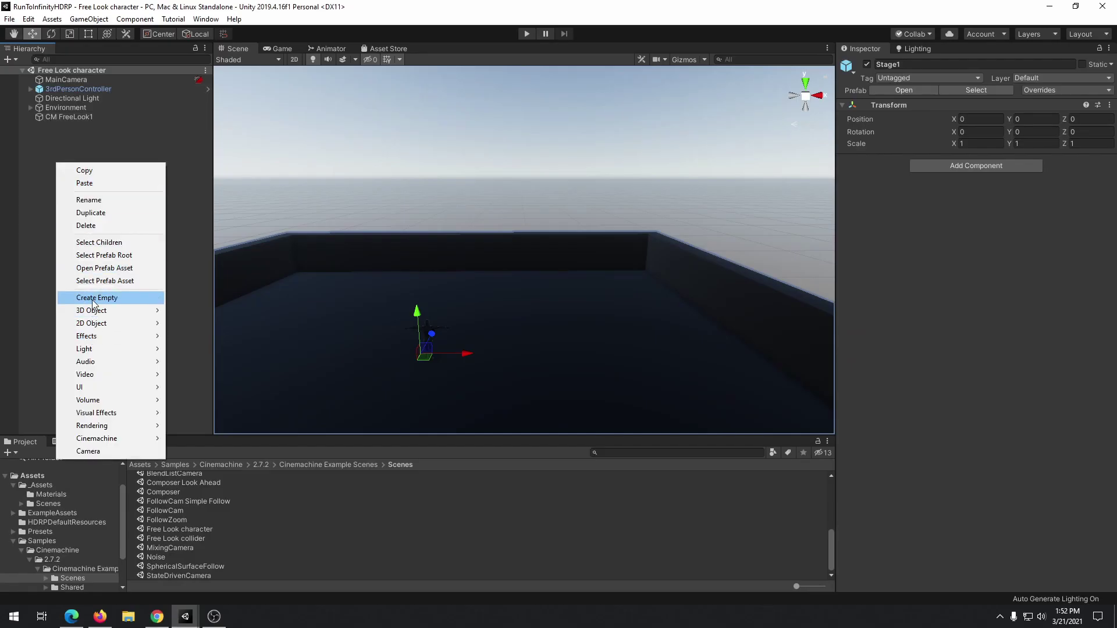
pyautogui.click(93, 297)
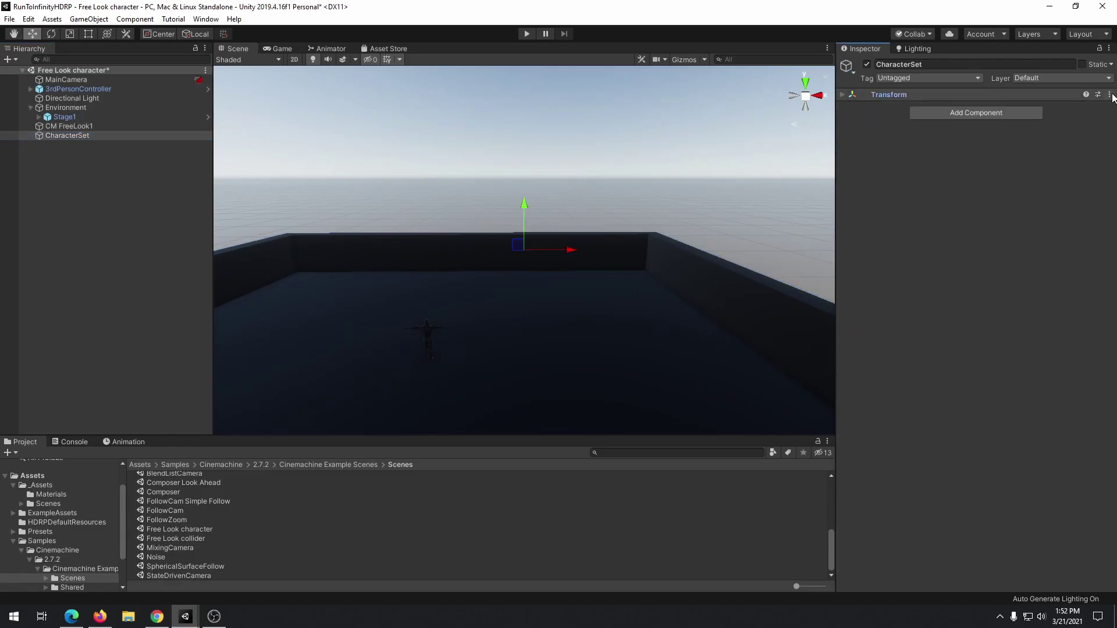
pyautogui.click(1109, 94)
pyautogui.click(1001, 104)
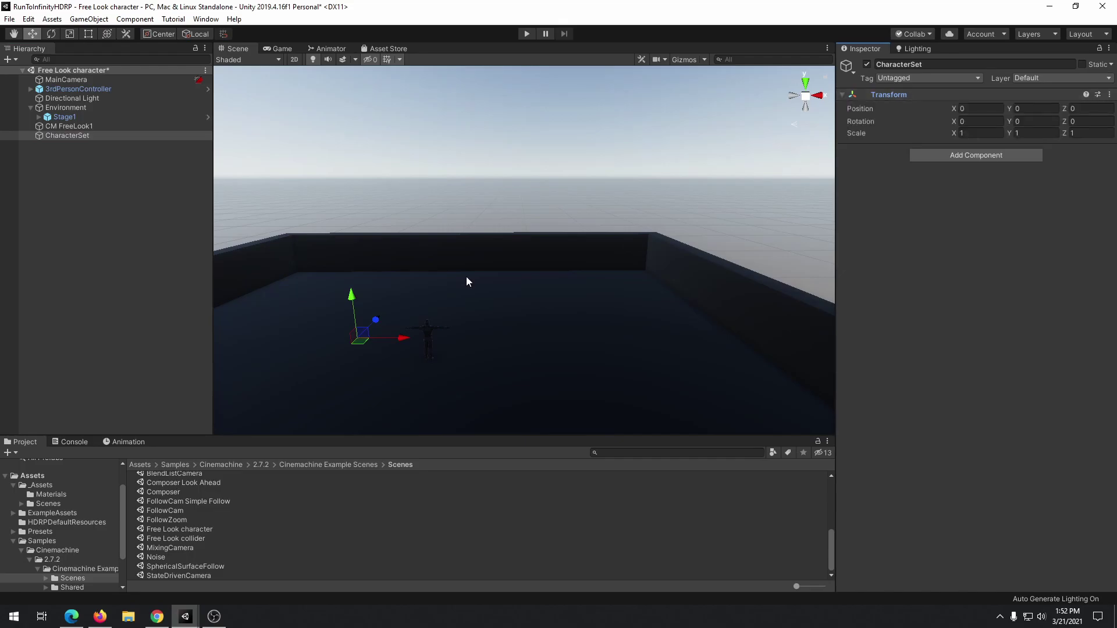
pyautogui.moveTo(78, 89); pyautogui.dragTo(86, 135)
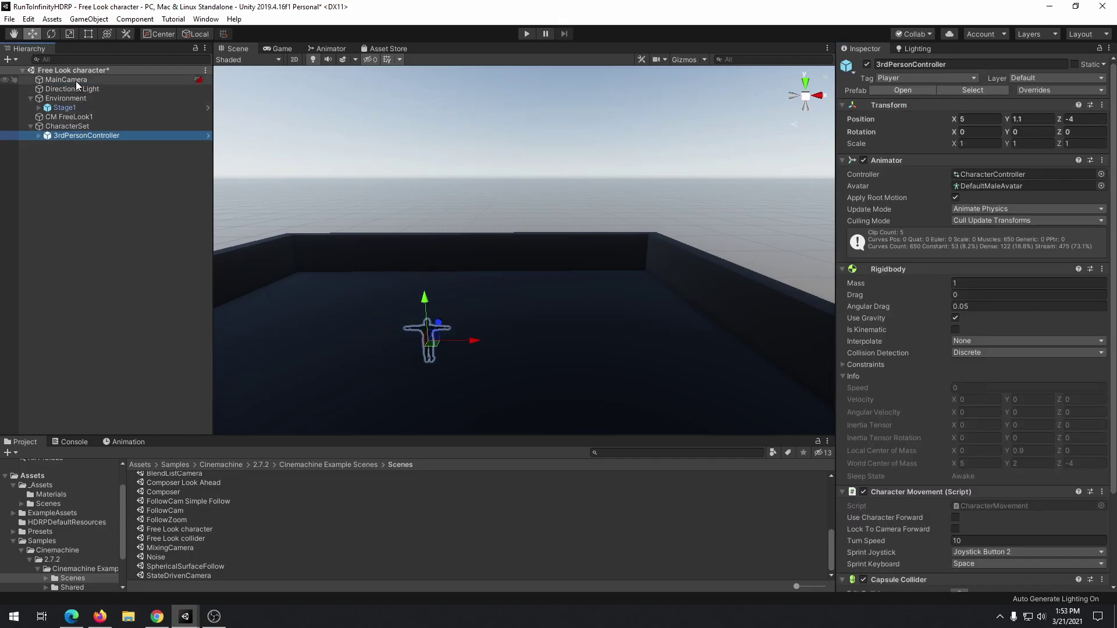
pyautogui.moveTo(76, 82); pyautogui.dragTo(76, 121)
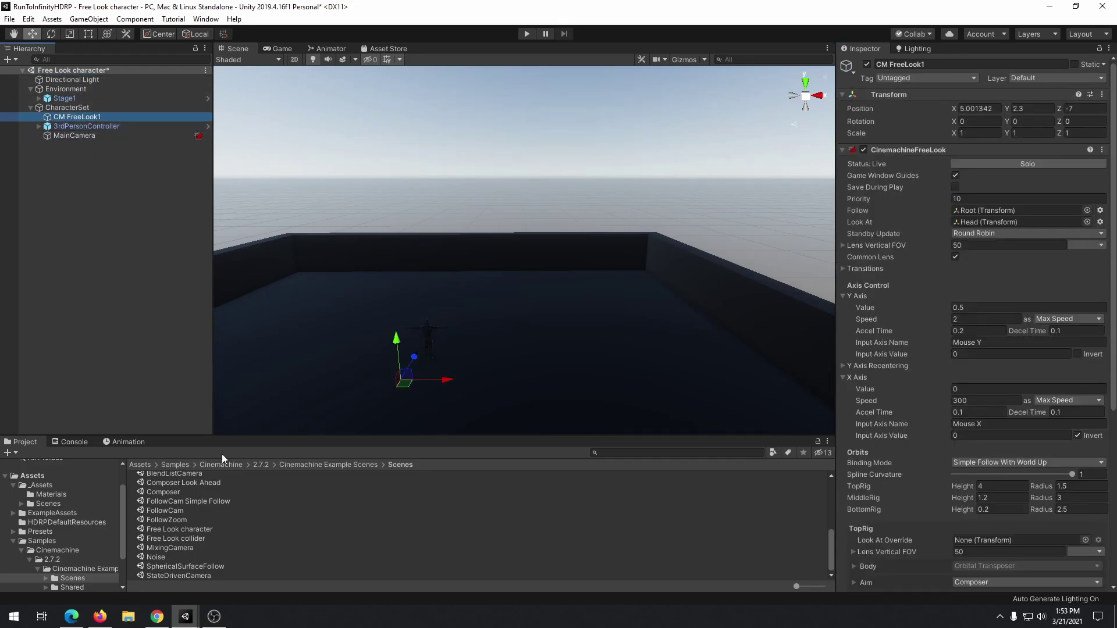
# Create a Prefabs folder inside _Assets and save CharacterSet there as a prefab.
pyautogui.click(148, 464)
pyautogui.doubleClick(158, 479)
pyautogui.rightClick(163, 517)
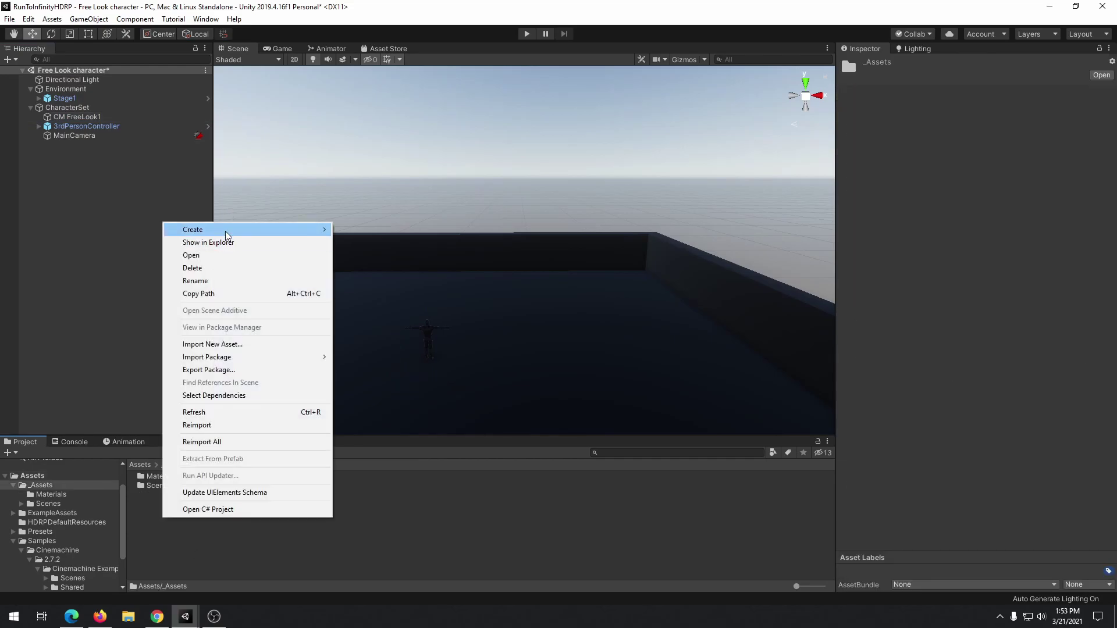
pyautogui.moveTo(226, 232)
pyautogui.click(359, 93)
pyautogui.write('Prefabs')
pyautogui.press('Return')
pyautogui.doubleClick(152, 485)
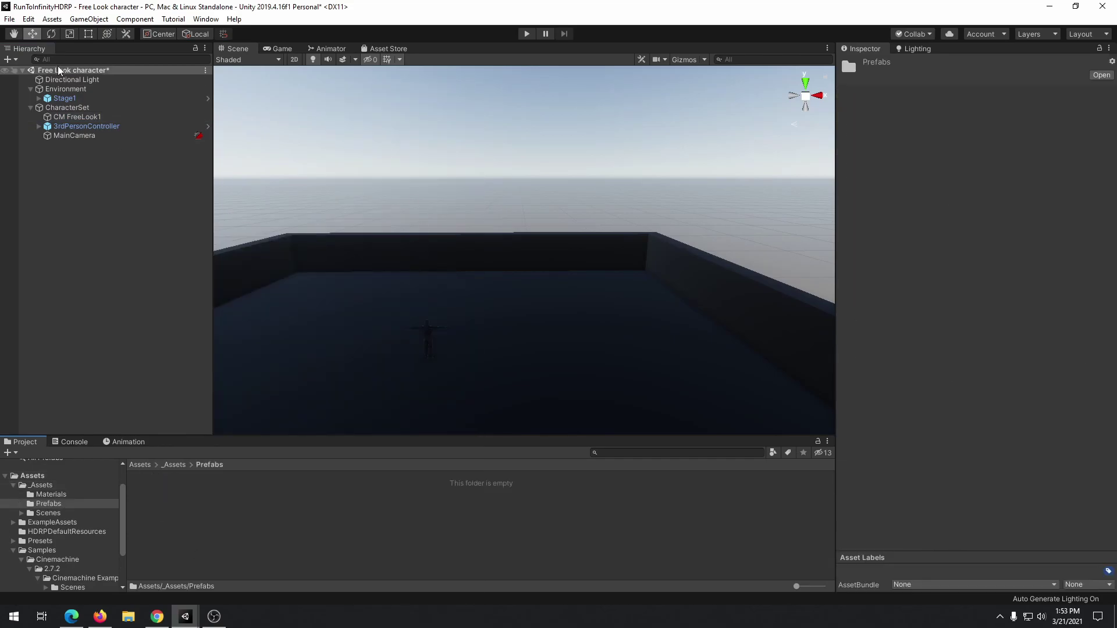
pyautogui.moveTo(76, 108); pyautogui.dragTo(172, 485)
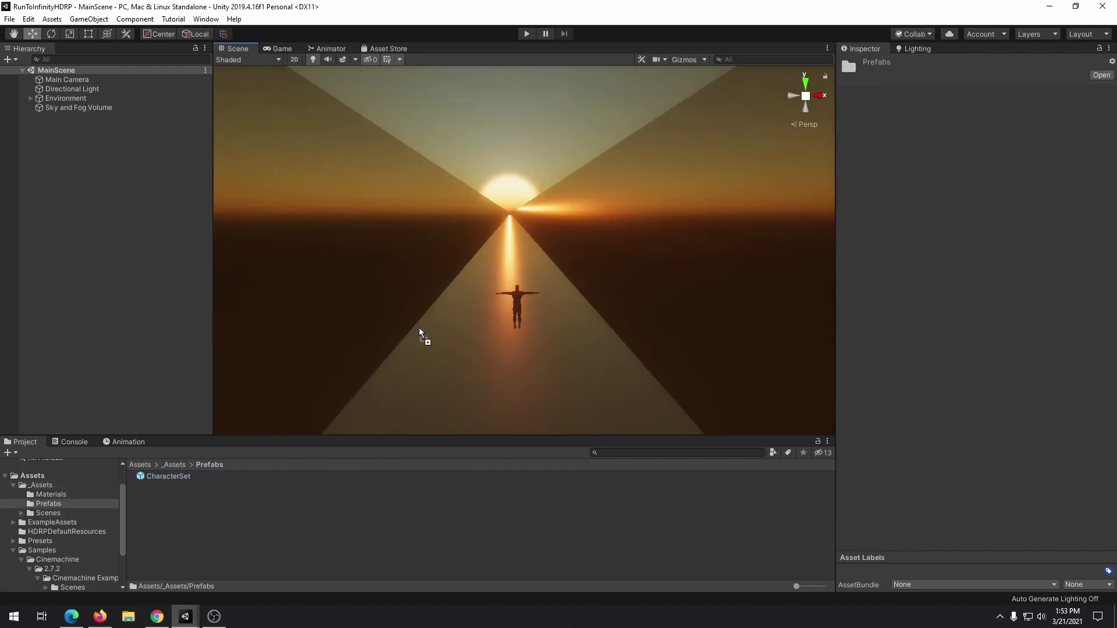
# Place the CharacterSet prefab in the corridor of MainScene and lower it to Y -0.58.
pyautogui.click(528, 298)
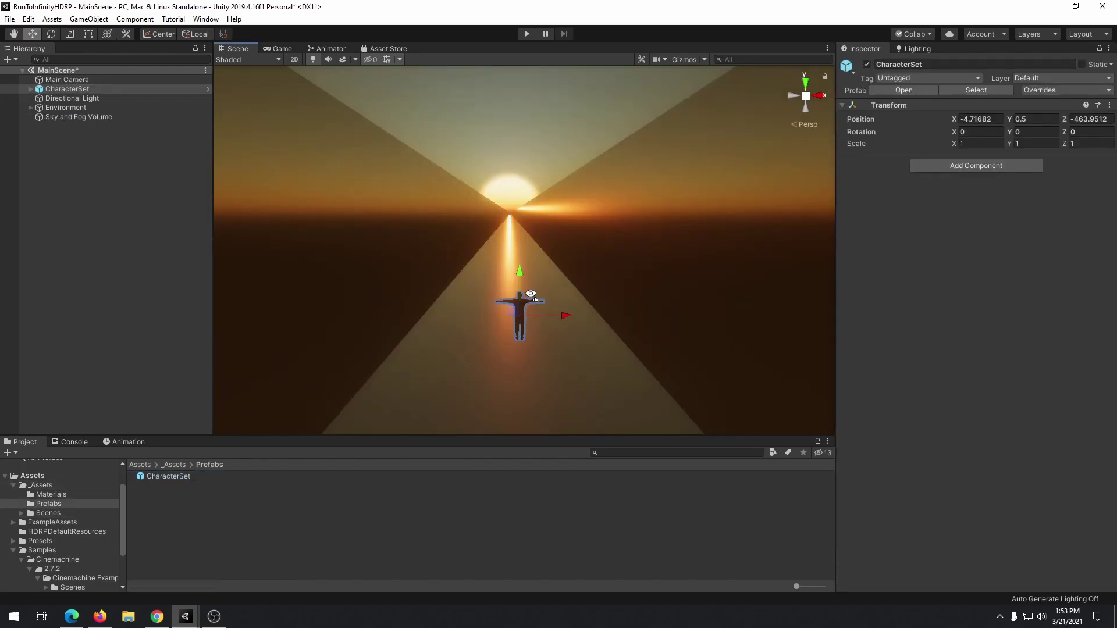
pyautogui.moveTo(507, 262); pyautogui.dragTo(511, 262)
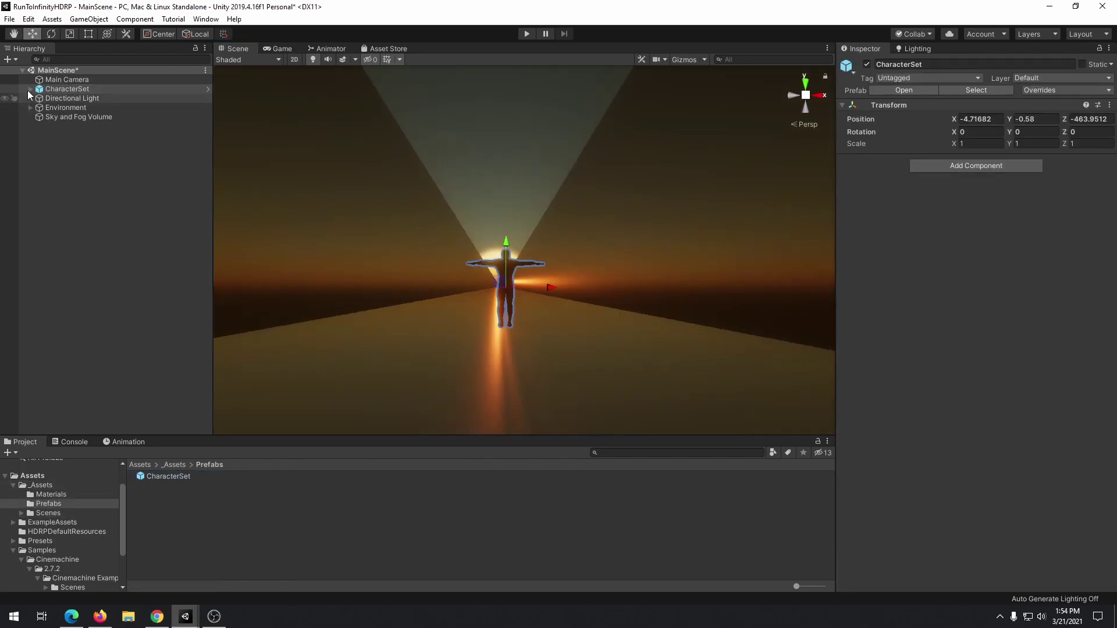
# Remove the Example Help Window script from the MainCamera inside CharacterSet.
pyautogui.click(30, 89)
pyautogui.click(67, 116)
pyautogui.scroll(-5, 1014, 286)
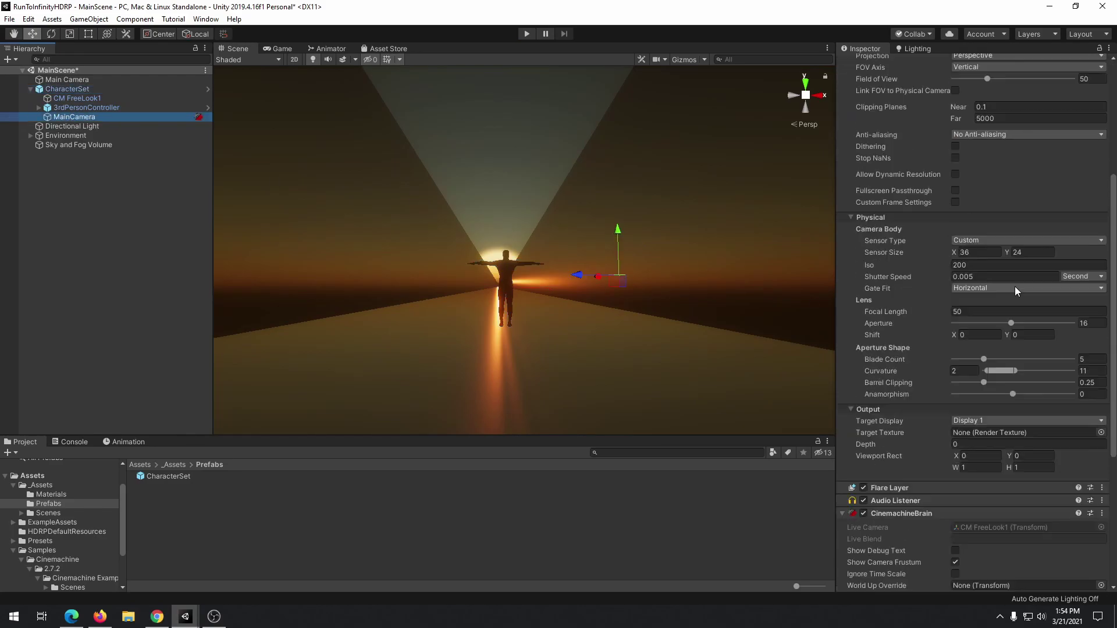
pyautogui.scroll(-5, 1014, 291)
pyautogui.click(1102, 449)
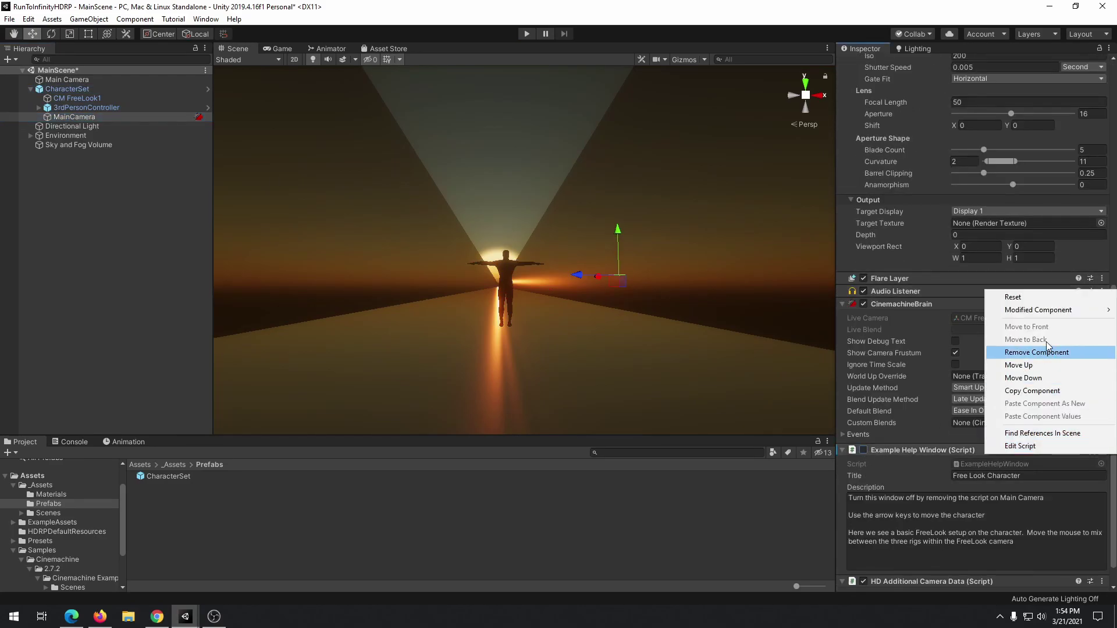
pyautogui.click(1053, 355)
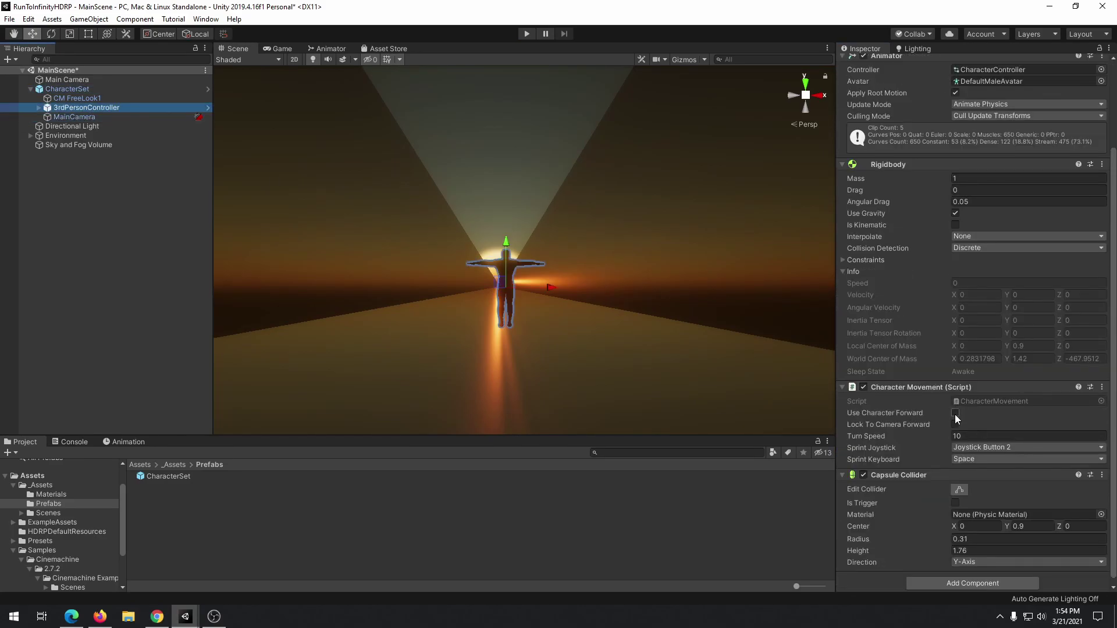
# Enable Use Character Forward and Lock To Camera Forward on 3rdPersonController's Character Movement script and test the scene in play mode.
pyautogui.click(955, 414)
pyautogui.click(956, 424)
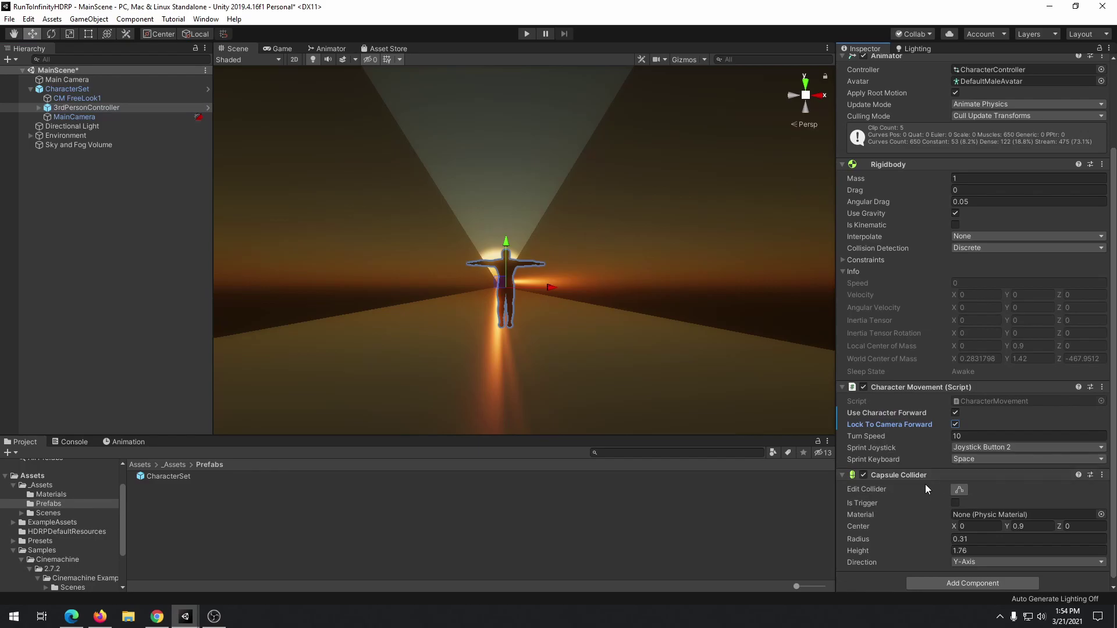
pyautogui.click(531, 37)
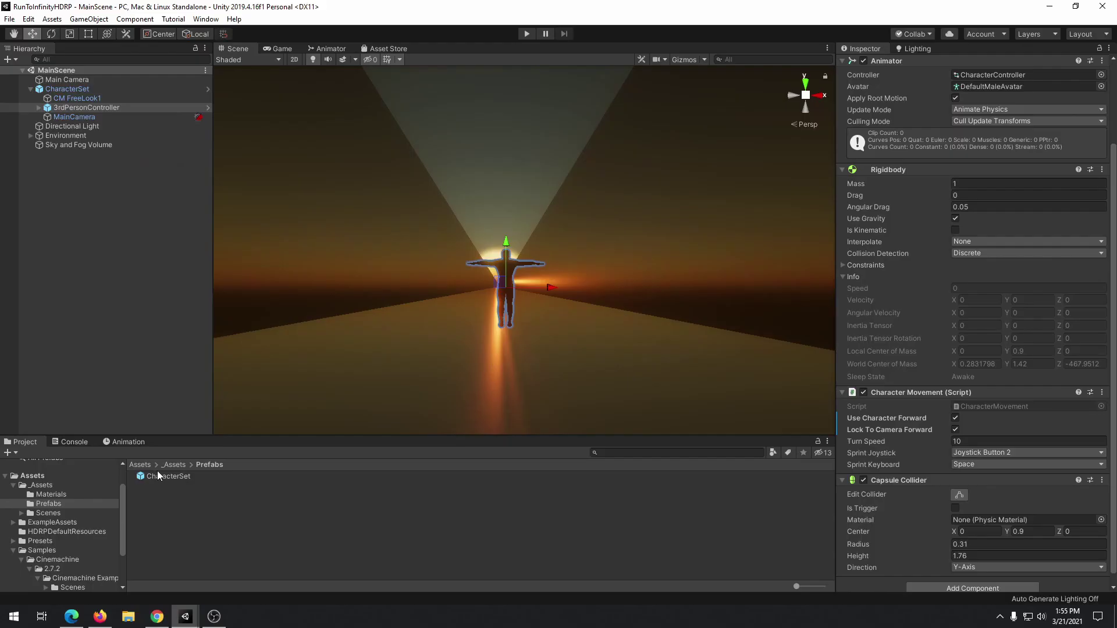
# Create a Skybox folder inside the _Assets folder.
pyautogui.click(169, 463)
pyautogui.click(159, 510)
pyautogui.rightClick(160, 510)
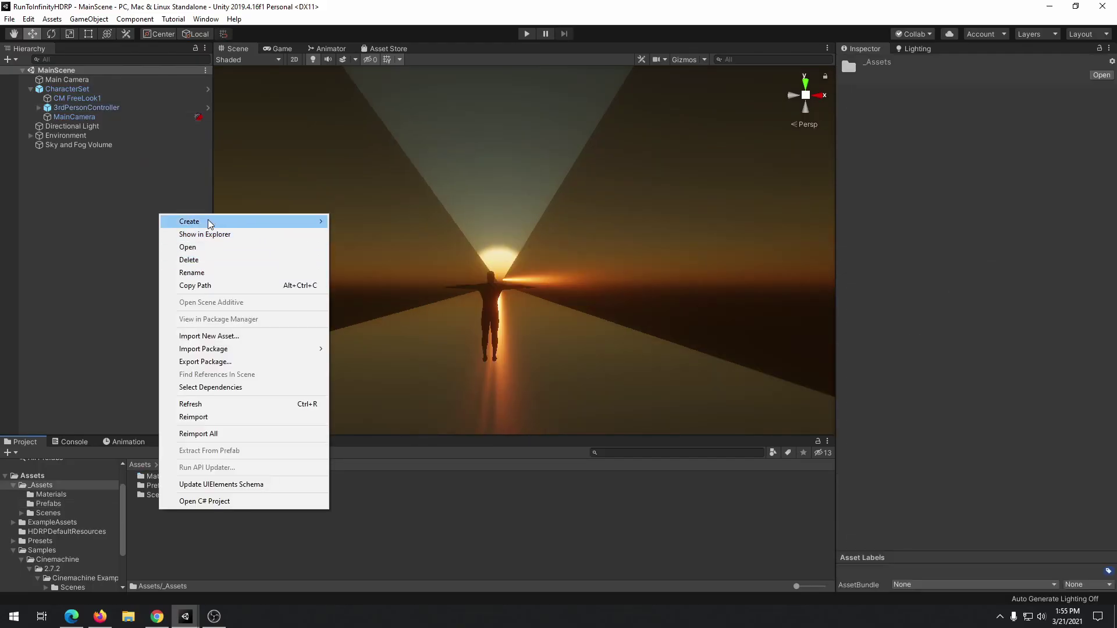
pyautogui.moveTo(208, 221)
pyautogui.click(384, 96)
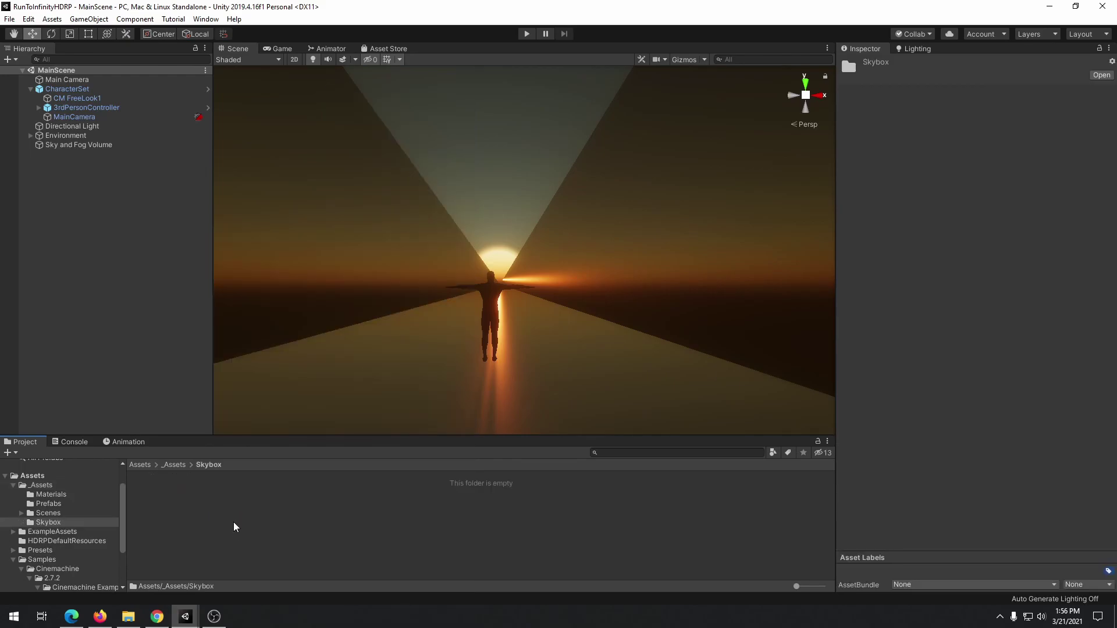
# Set the the_sky_is_on_fire_8k texture's shape to Cube and its max size to 8192, and apply the import settings.
pyautogui.click(197, 478)
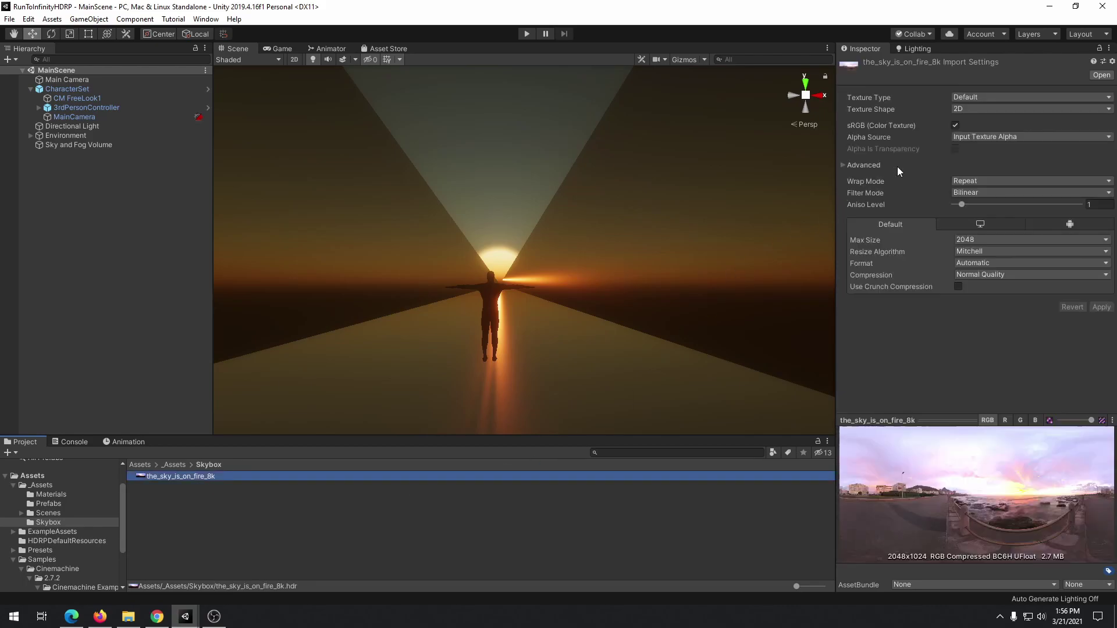
pyautogui.click(997, 108)
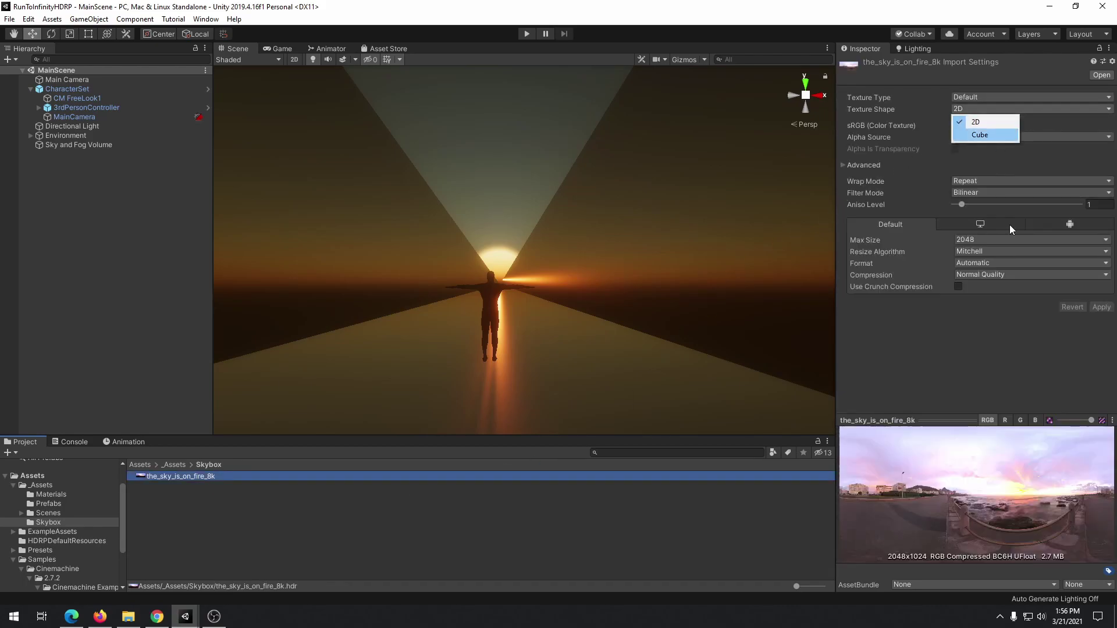
pyautogui.click(1037, 281)
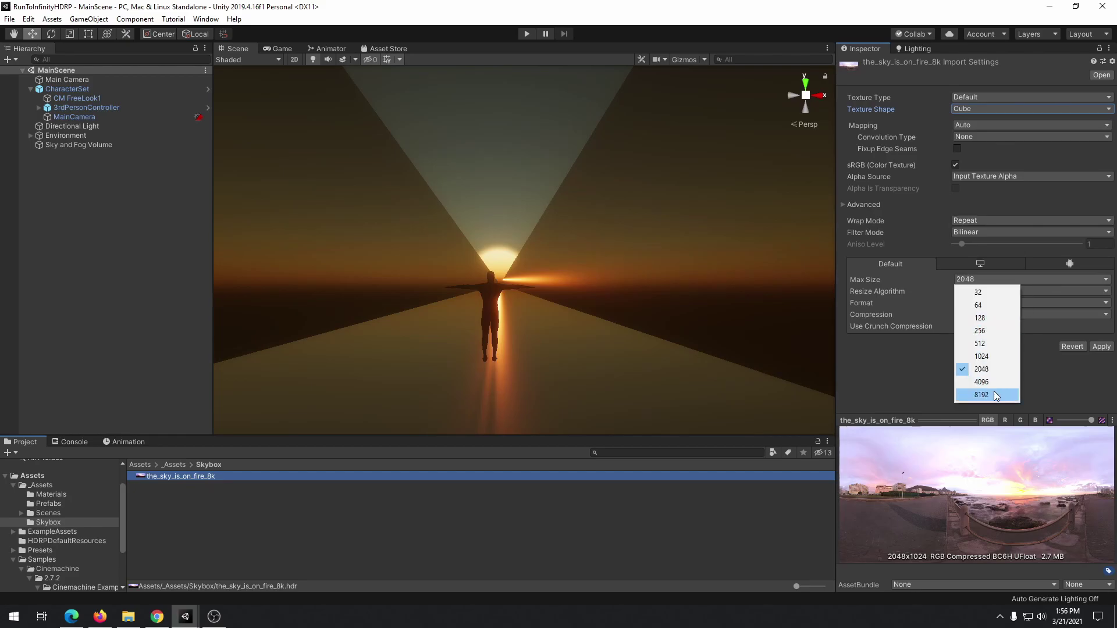
pyautogui.click(996, 395)
pyautogui.click(1101, 346)
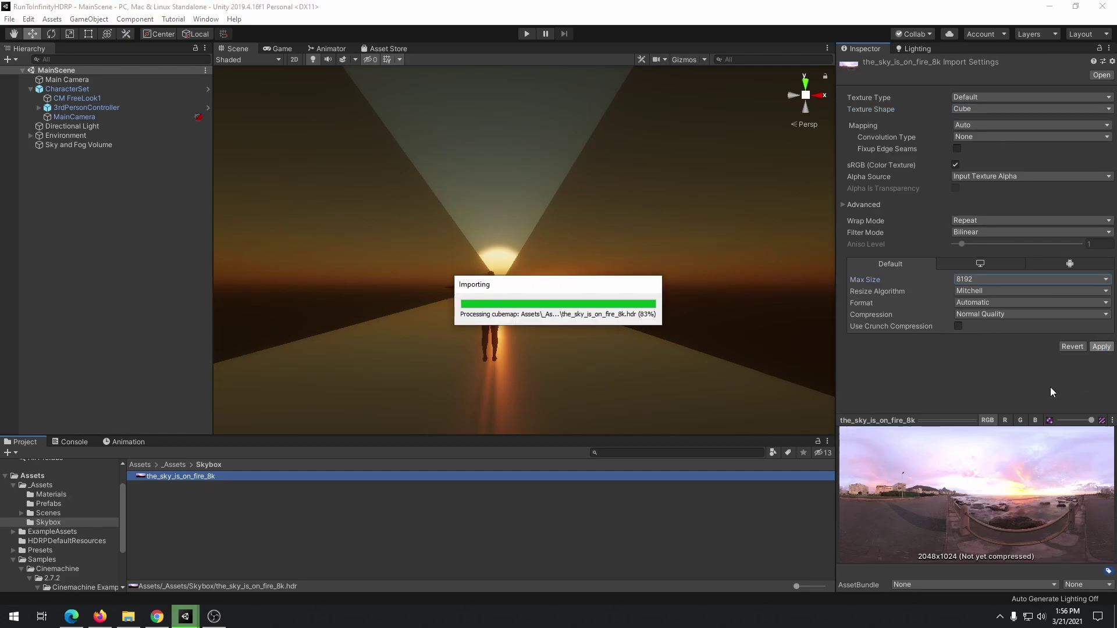
# Deactivate the original Main Camera object outside CharacterSet.
pyautogui.click(97, 79)
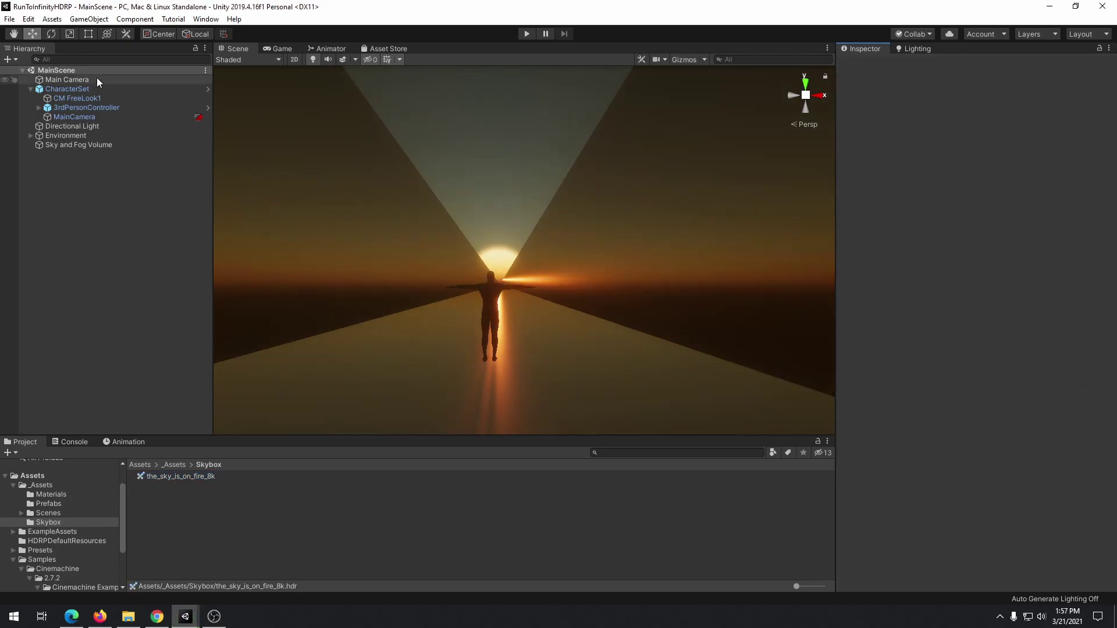
pyautogui.click(867, 64)
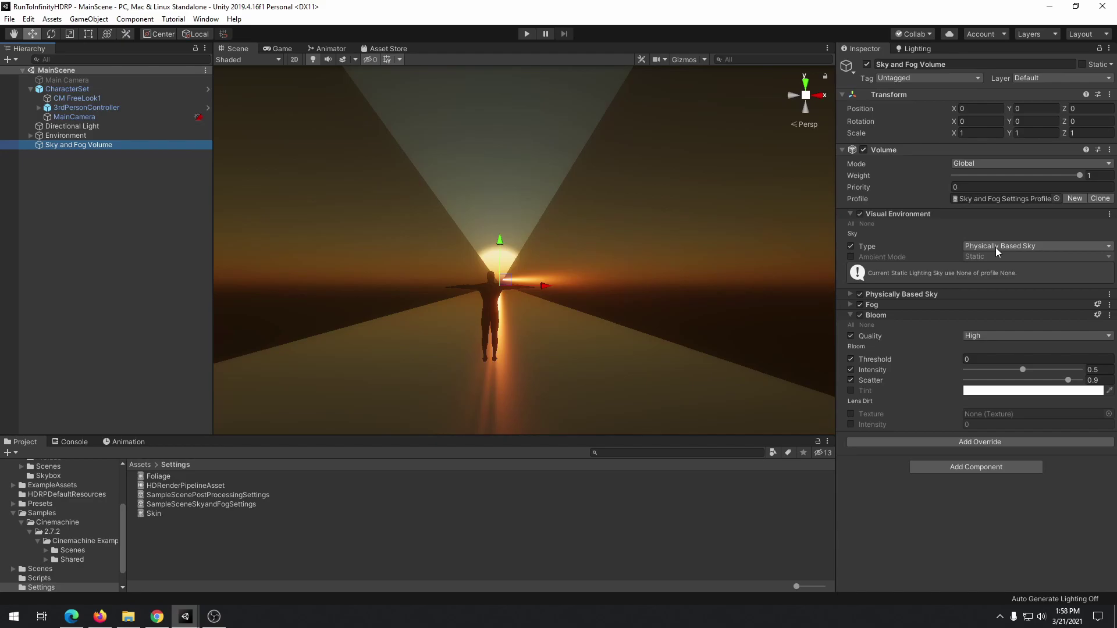
# Keep the sky type as Physically Based Sky and enable its Space Rotation, Space Emission Texture and Space Emission Multiplier overrides.
pyautogui.click(996, 246)
pyautogui.click(902, 287)
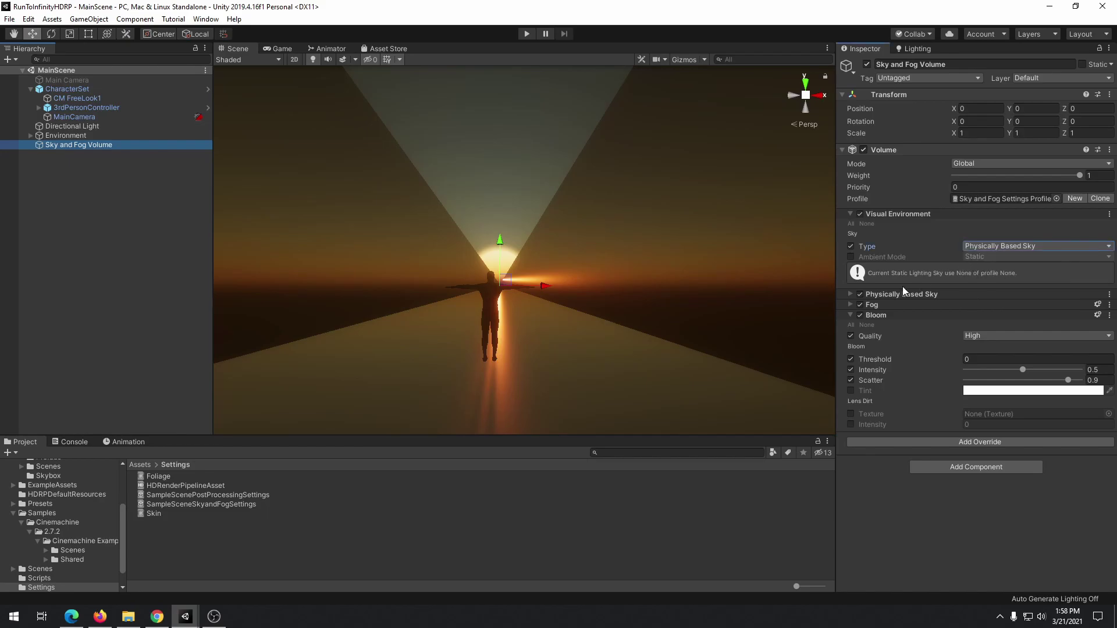
pyautogui.click(851, 293)
pyautogui.click(849, 438)
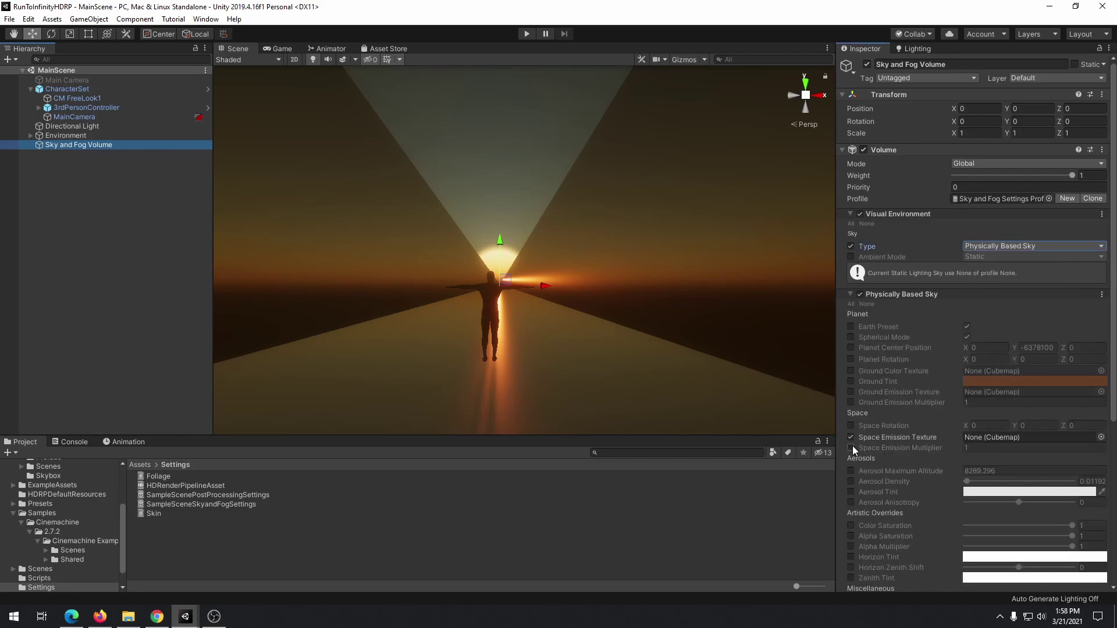
pyautogui.click(851, 447)
pyautogui.click(851, 426)
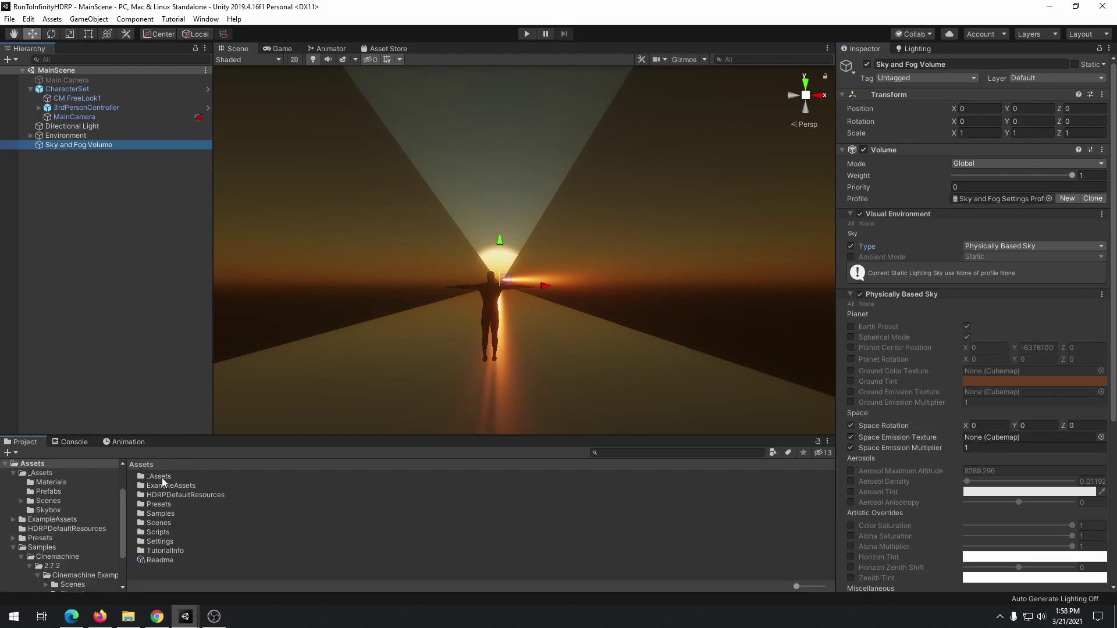
# Assign the_sky_is_on_fire_8k as the Space Emission Texture, with Space Emission Multiplier 2000 and Space Rotation Y 227.75.
pyautogui.doubleClick(163, 479)
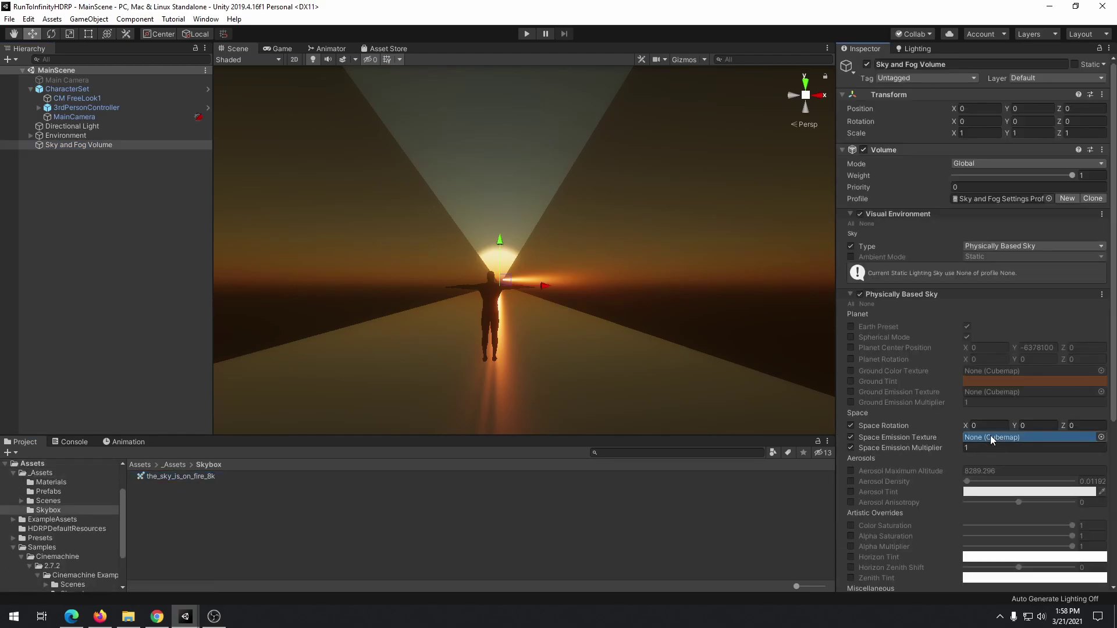
pyautogui.write('227.75')
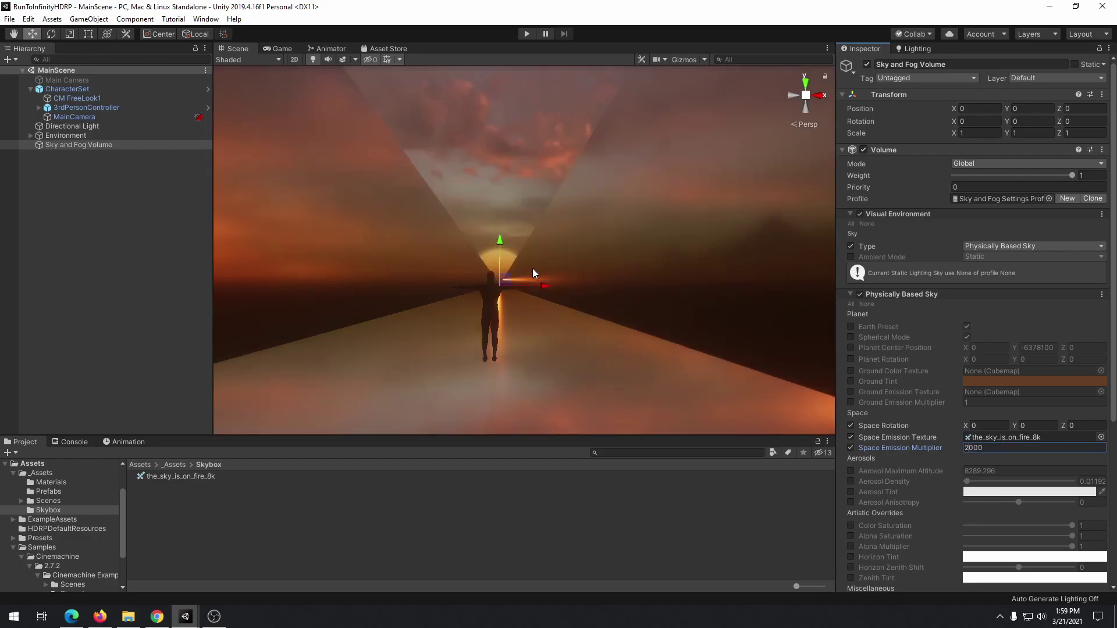
pyautogui.click(1016, 427)
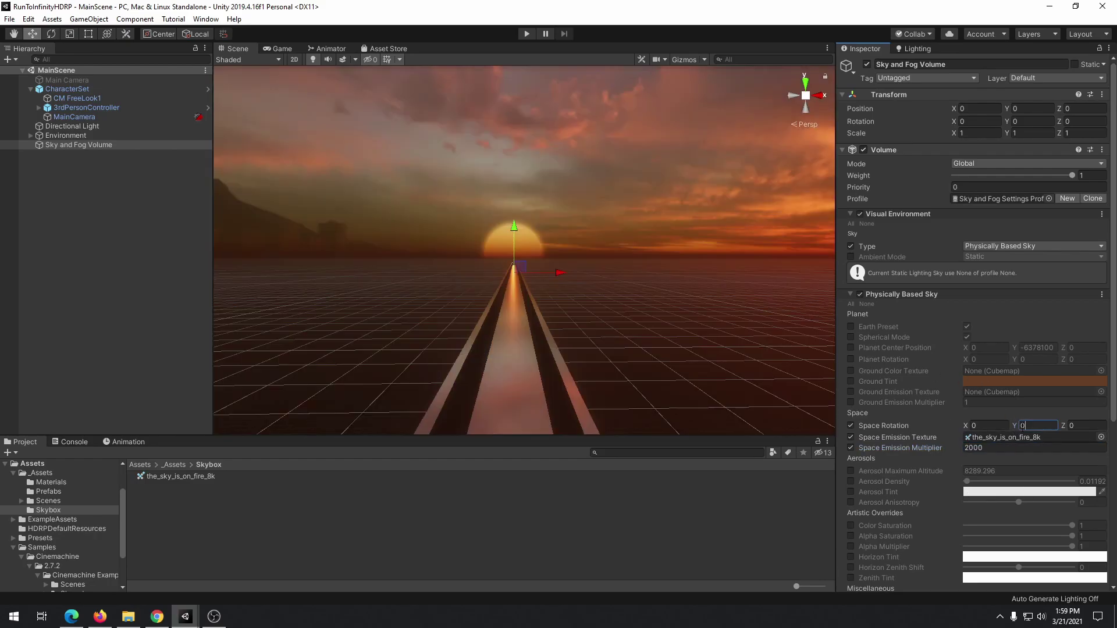
pyautogui.moveTo(906, 423); pyautogui.dragTo(862, 425)
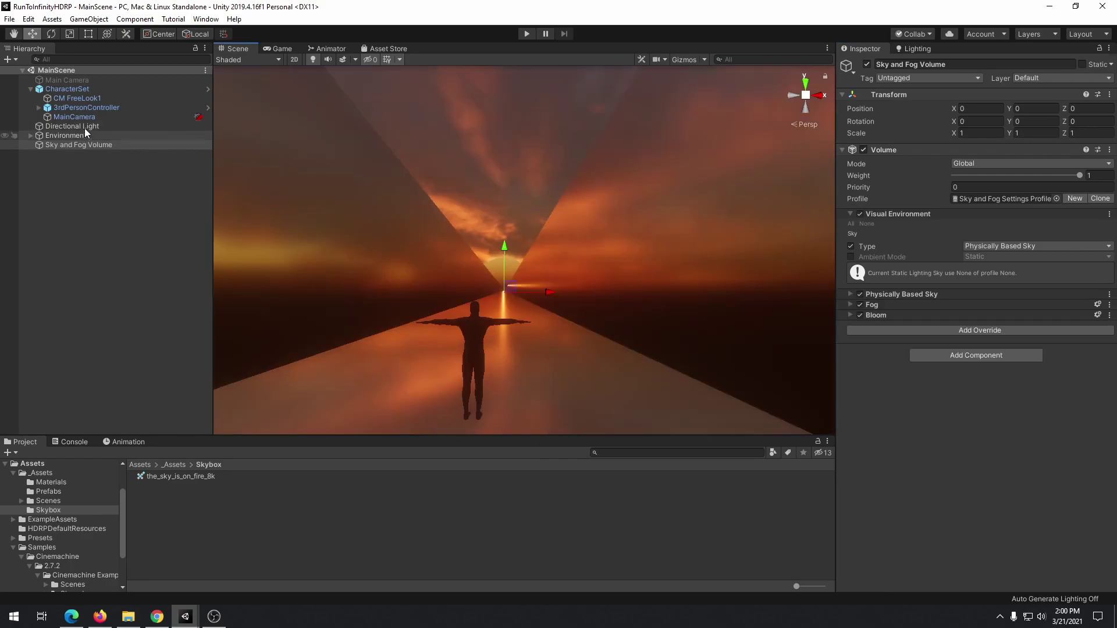
# Reduce the Directional Light's Angular Diameter to make the sun disc smaller.
pyautogui.click(82, 126)
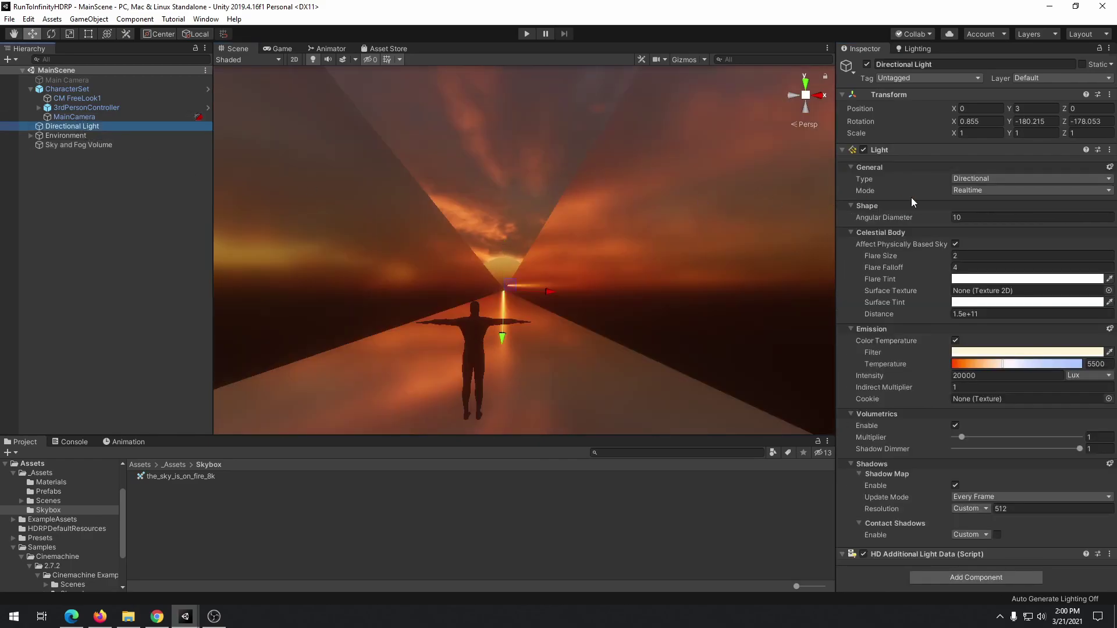
pyautogui.click(968, 218)
pyautogui.click(579, 282)
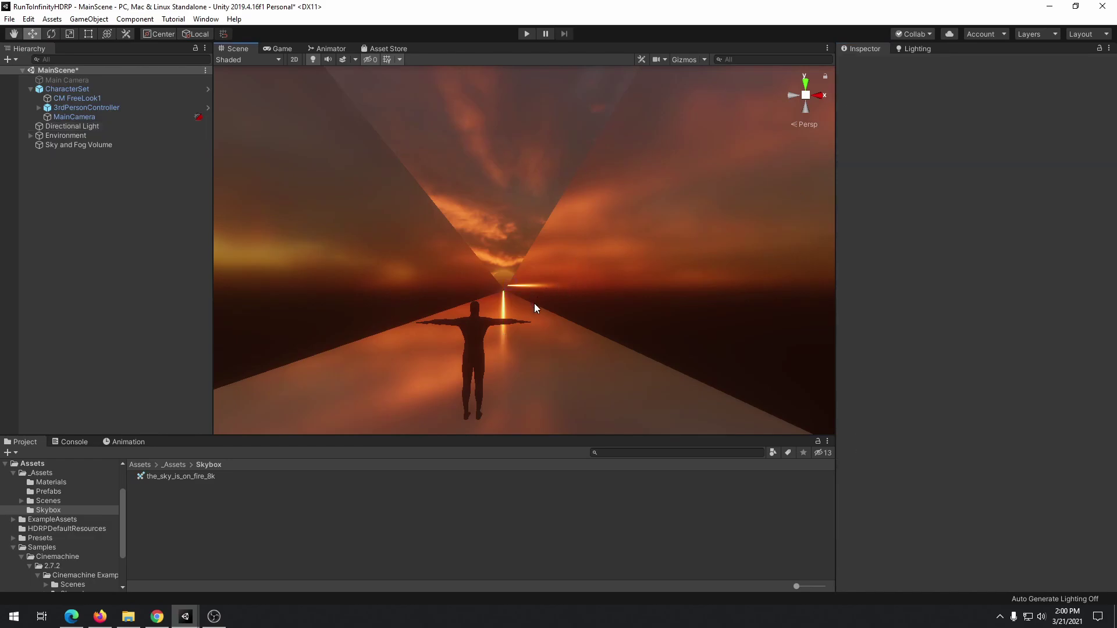
# Add a Planar Reflection Probe with a box size of 10 × 0.3 × 1000 and position it at Y 0.55.
pyautogui.rightClick(126, 216)
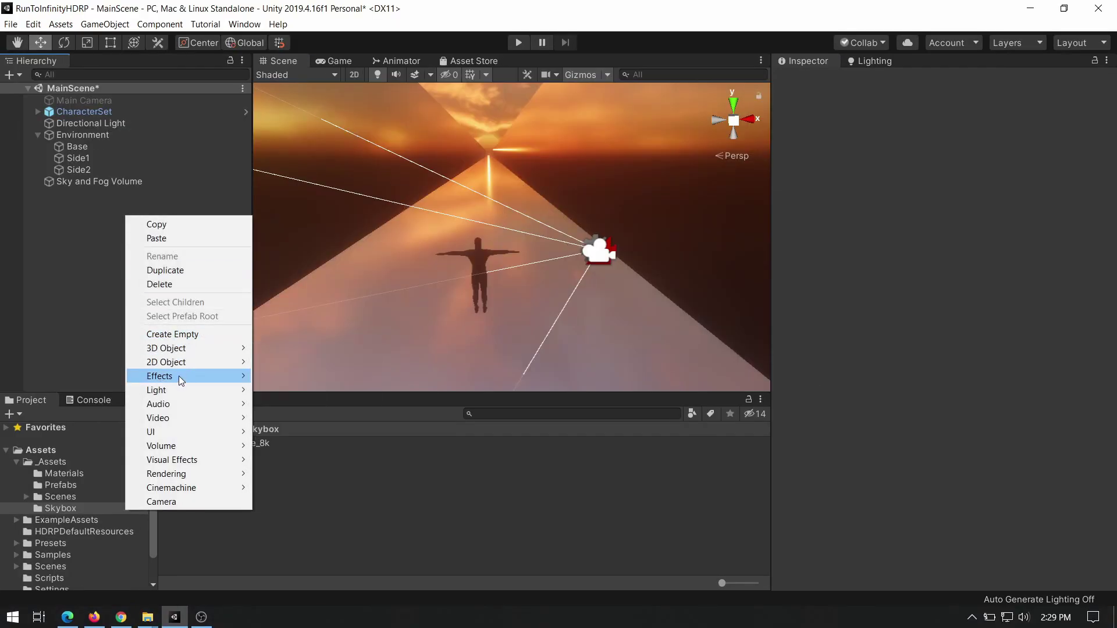
pyautogui.moveTo(179, 390)
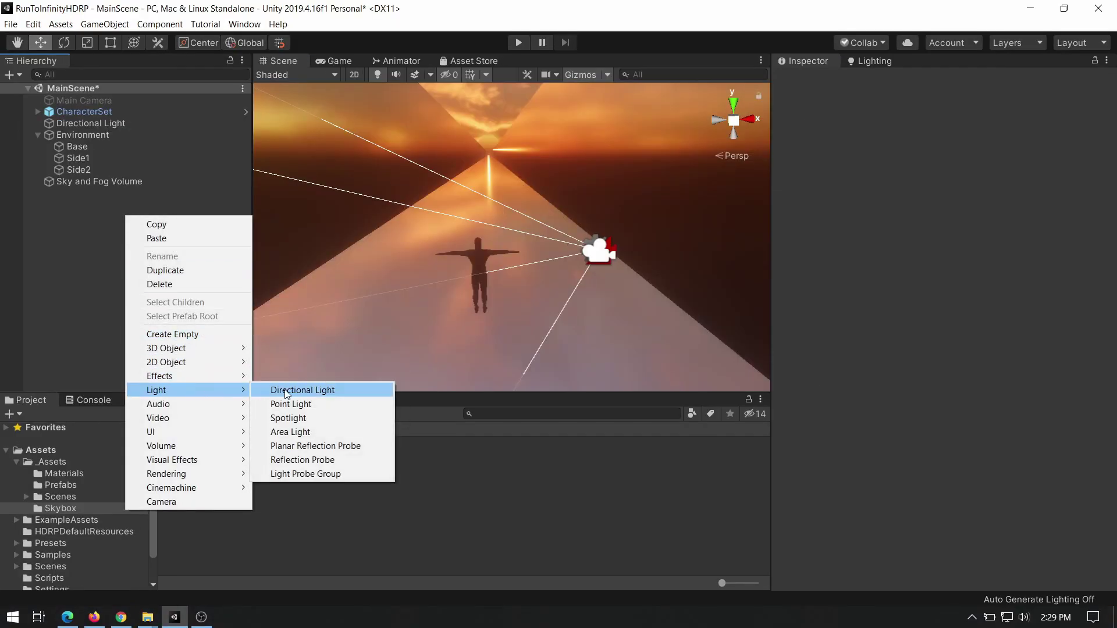
pyautogui.click(332, 447)
pyautogui.click(944, 341)
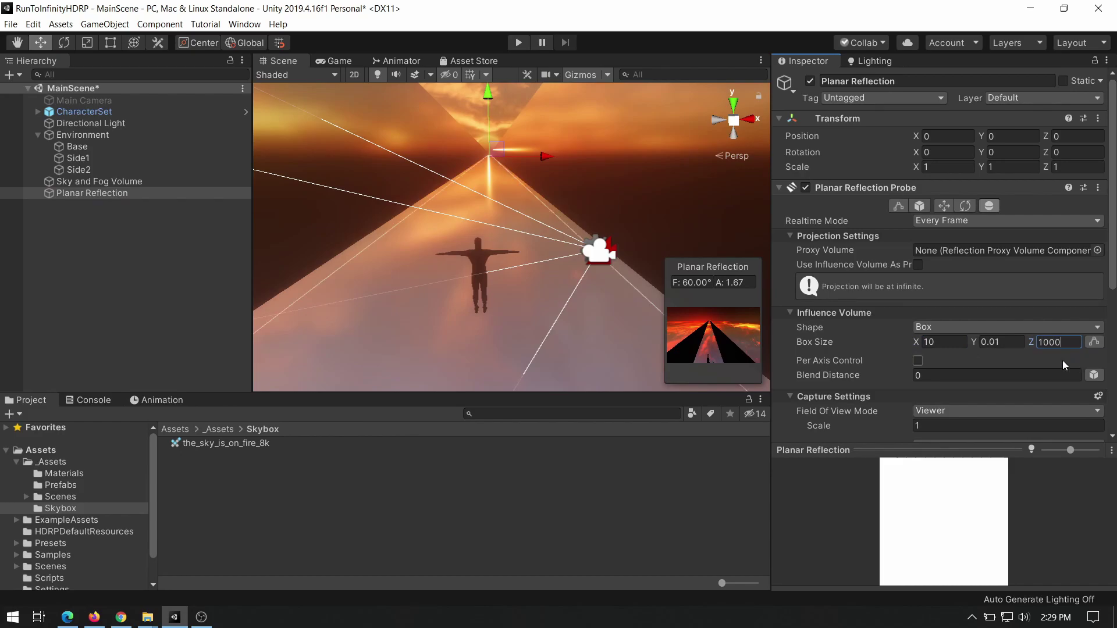
pyautogui.click(1013, 343)
pyautogui.write('.30.55')
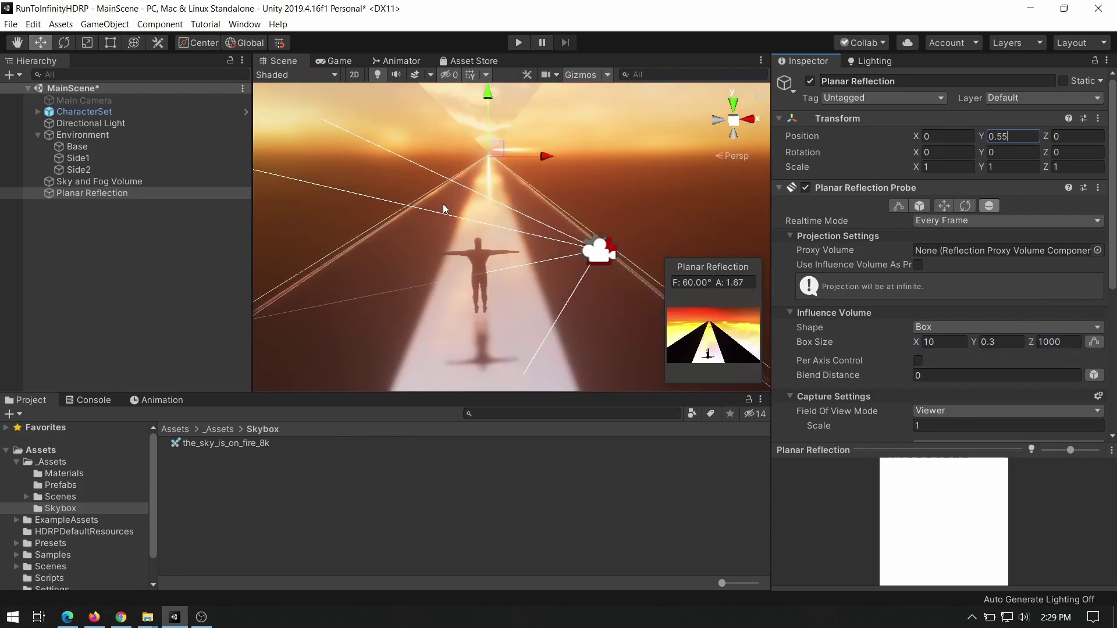
# Inspect the floor reflection around the character and test the scene in play mode.
pyautogui.moveTo(465, 217); pyautogui.dragTo(494, 196, button='right')
pyautogui.click(516, 45)
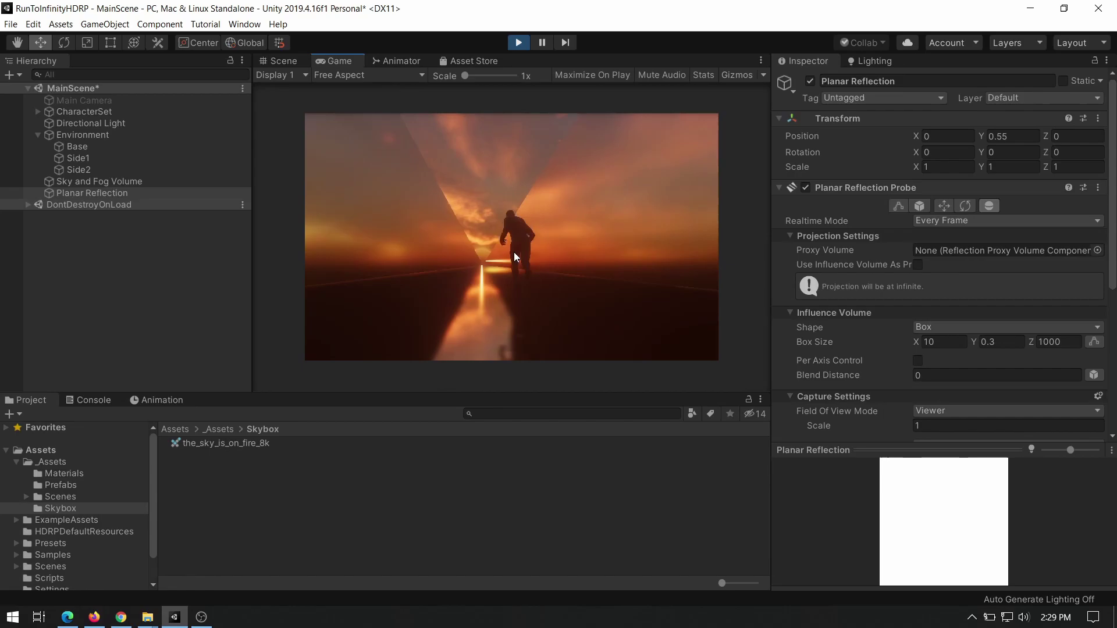
pyautogui.click(519, 45)
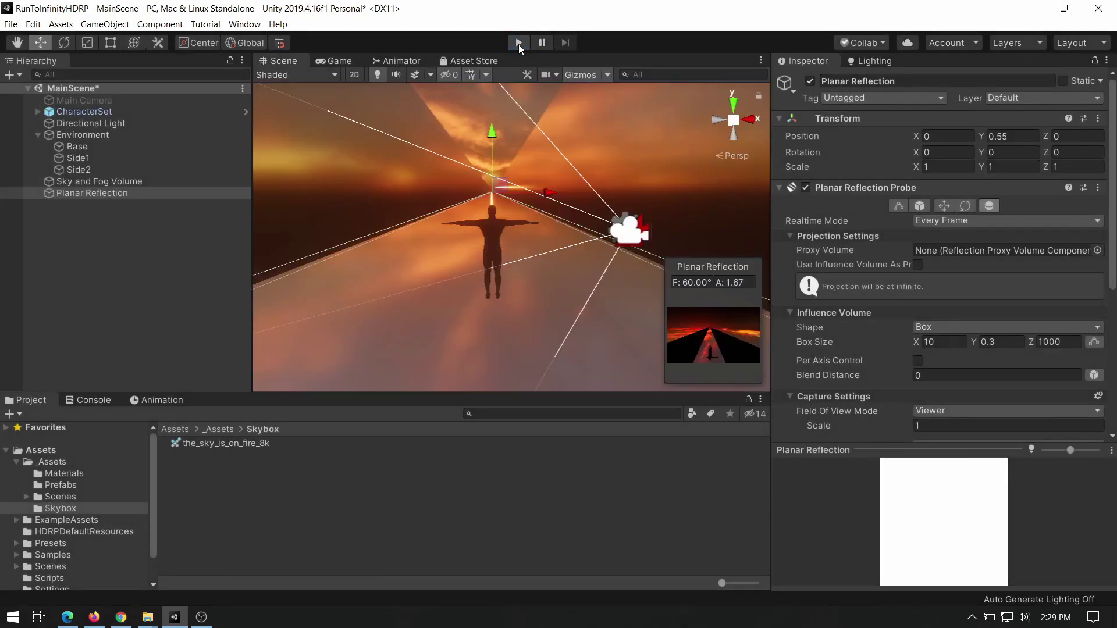
# Create a layer named Walls in User Layer 9 and assign Side1 and Side2 to it.
pyautogui.click(1035, 41)
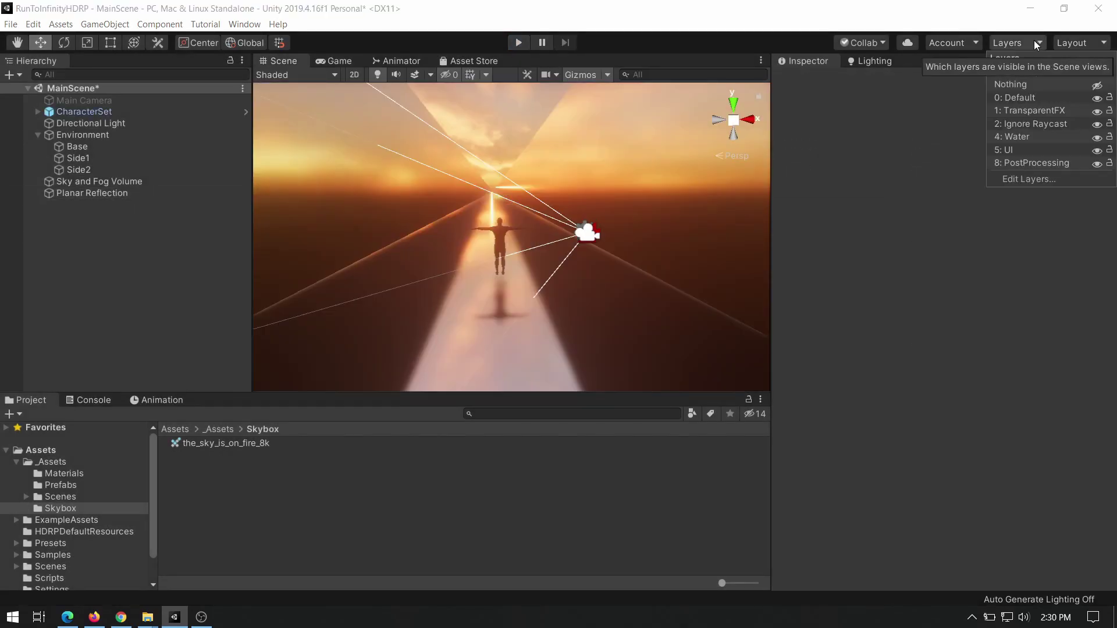
pyautogui.click(1034, 180)
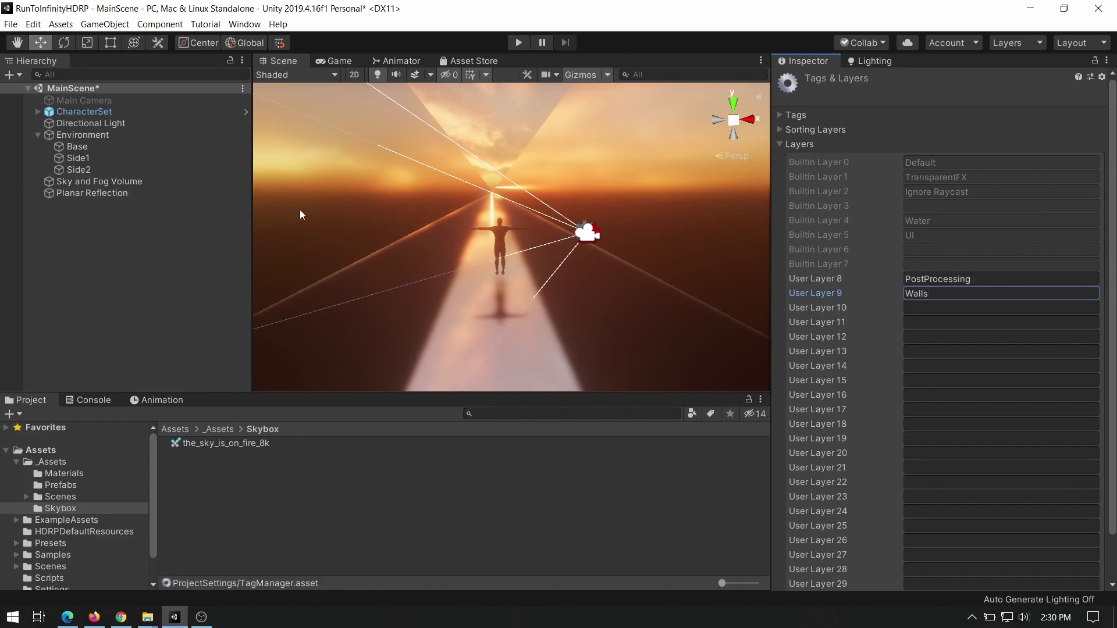
pyautogui.click(332, 186)
pyautogui.keyDown('shift'); pyautogui.click(649, 159); pyautogui.keyUp('shift')
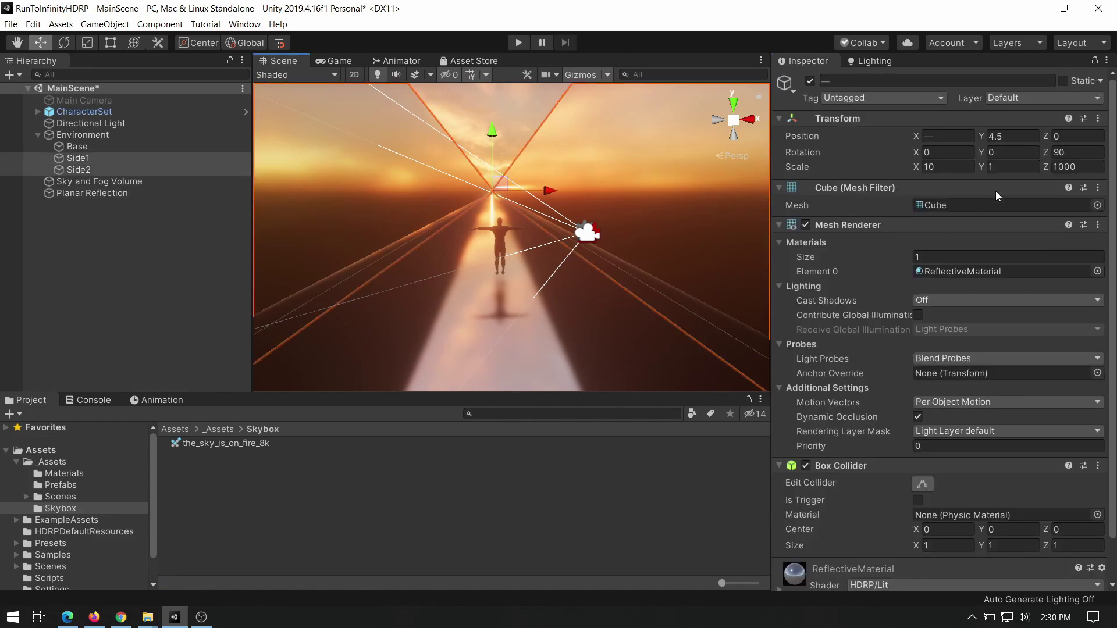
pyautogui.click(1060, 99)
pyautogui.click(1041, 197)
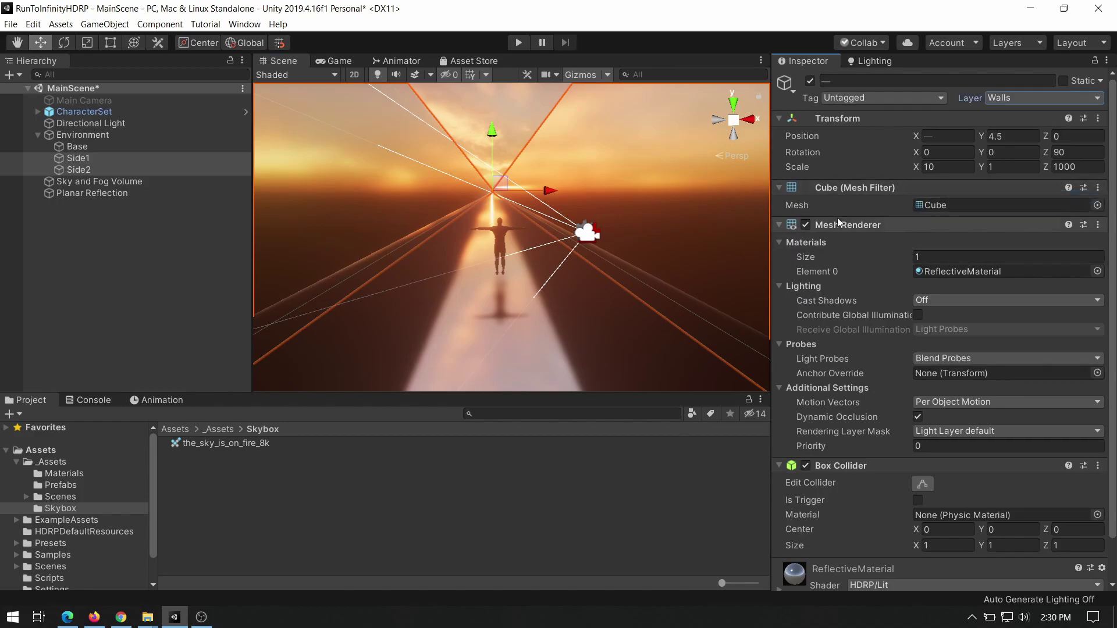
# Set the Planar Reflection probe's Culling Mask to Default only, so the Walls layer is excluded.
pyautogui.click(134, 192)
pyautogui.scroll(-10, 946, 302)
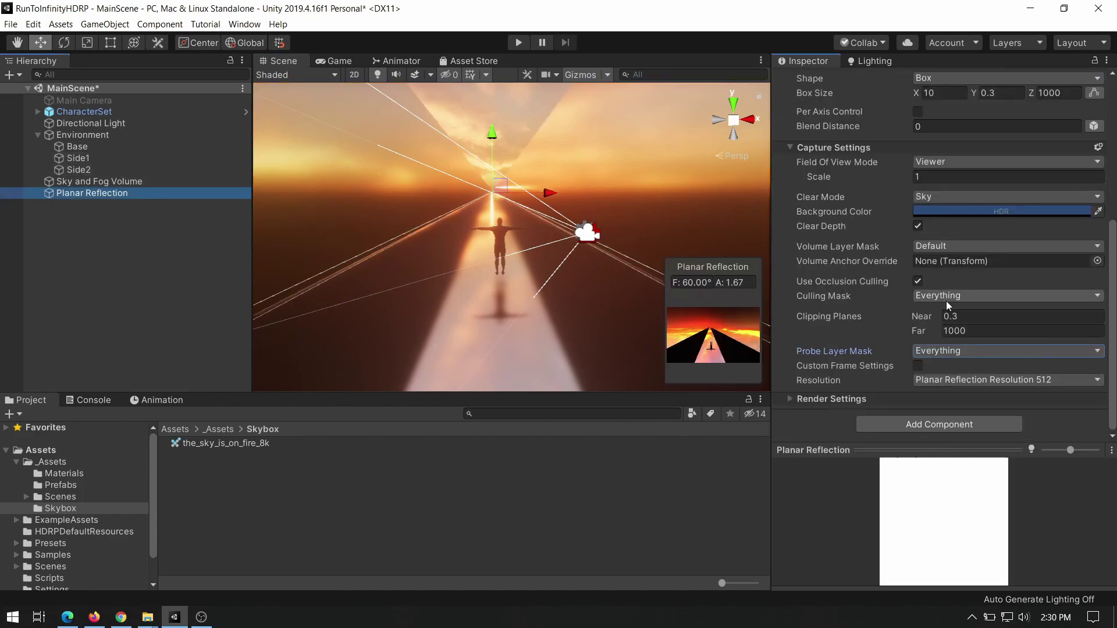
pyautogui.click(946, 297)
pyautogui.click(950, 313)
pyautogui.click(948, 295)
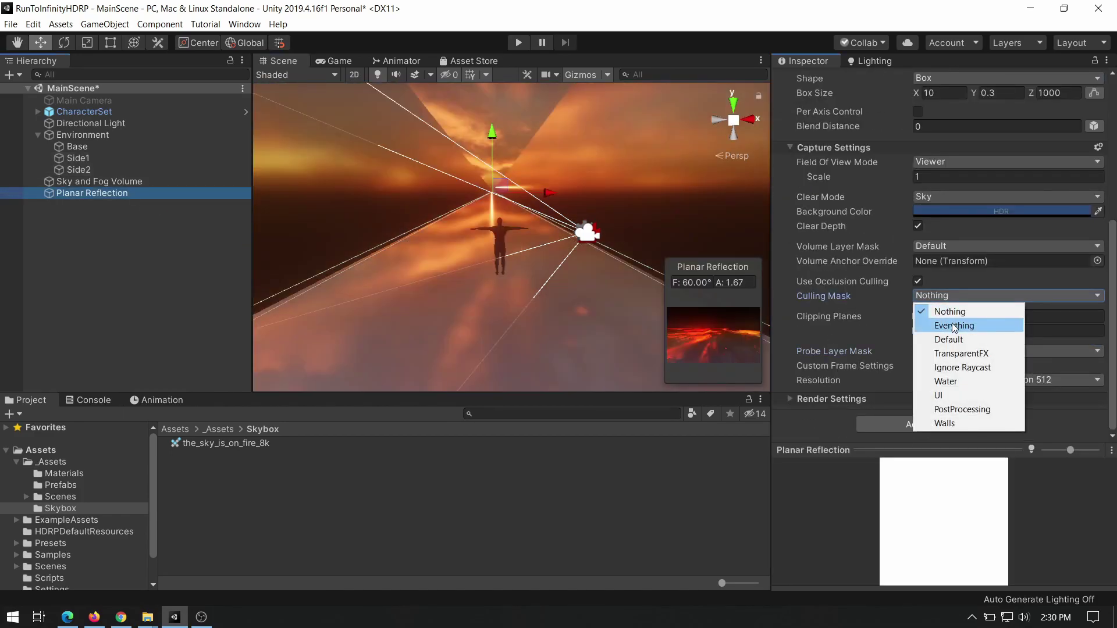
pyautogui.click(950, 340)
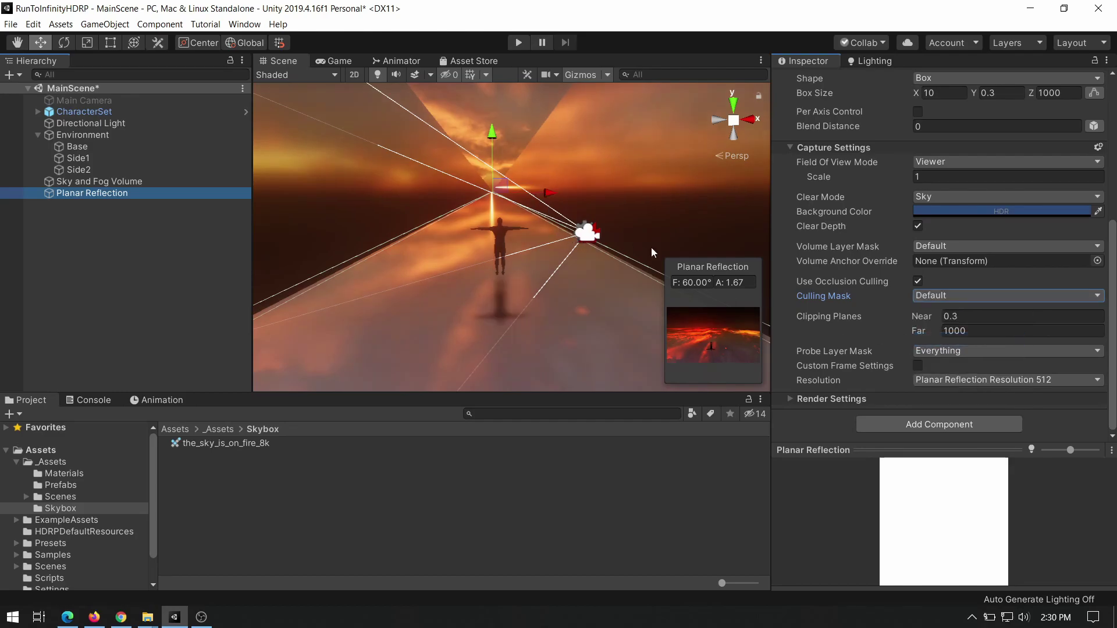
# Set the probe's Resolution to Planar Reflection Resolution 1024 and test the scene in play mode.
pyautogui.click(1011, 378)
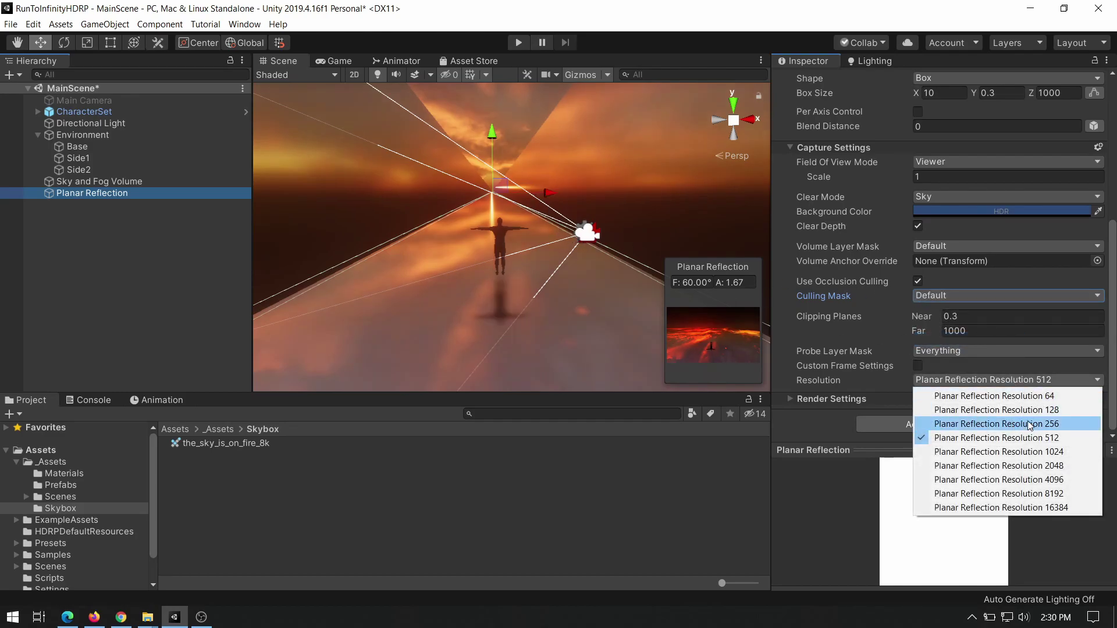
pyautogui.click(1013, 442)
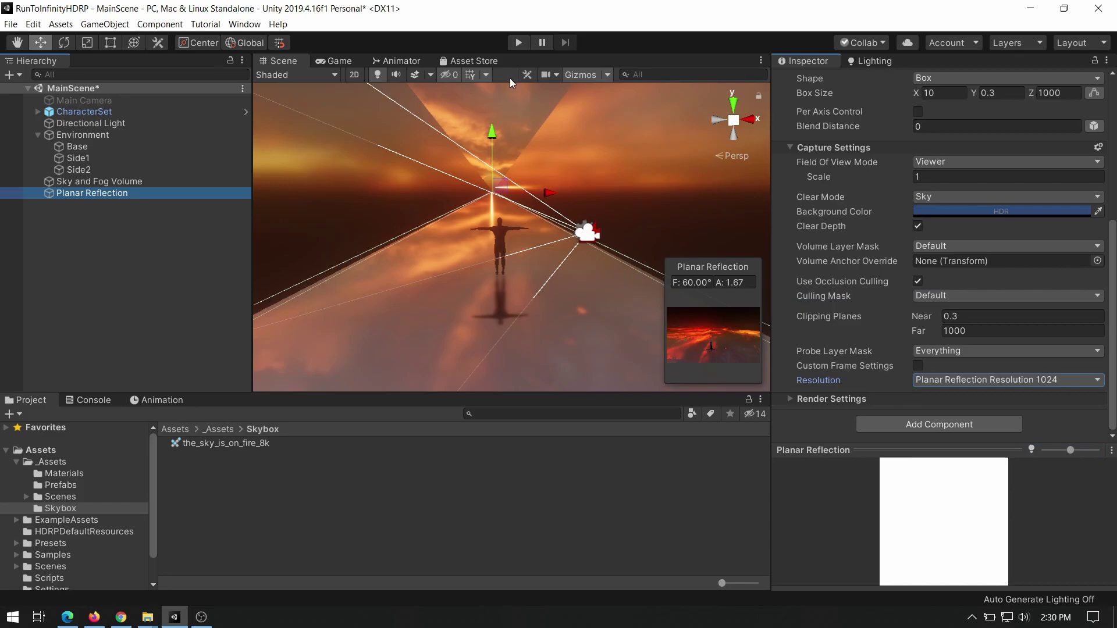
pyautogui.click(518, 43)
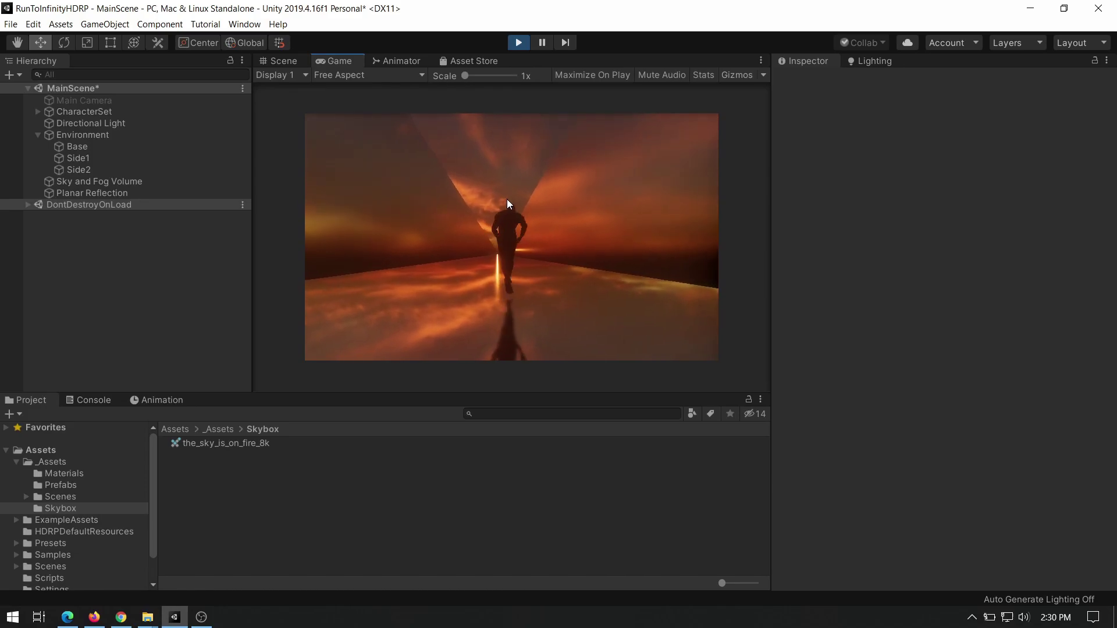
pyautogui.click(519, 43)
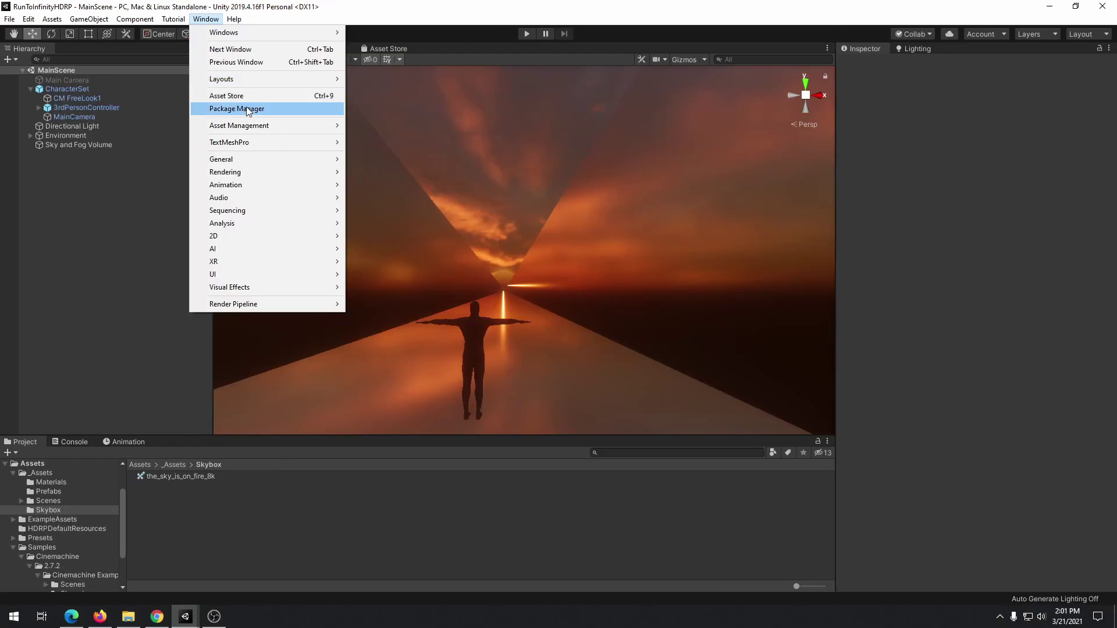
# Install the Unity Recorder 2.5.5 package from the Unity Registry and open the Recorder window.
pyautogui.click(250, 108)
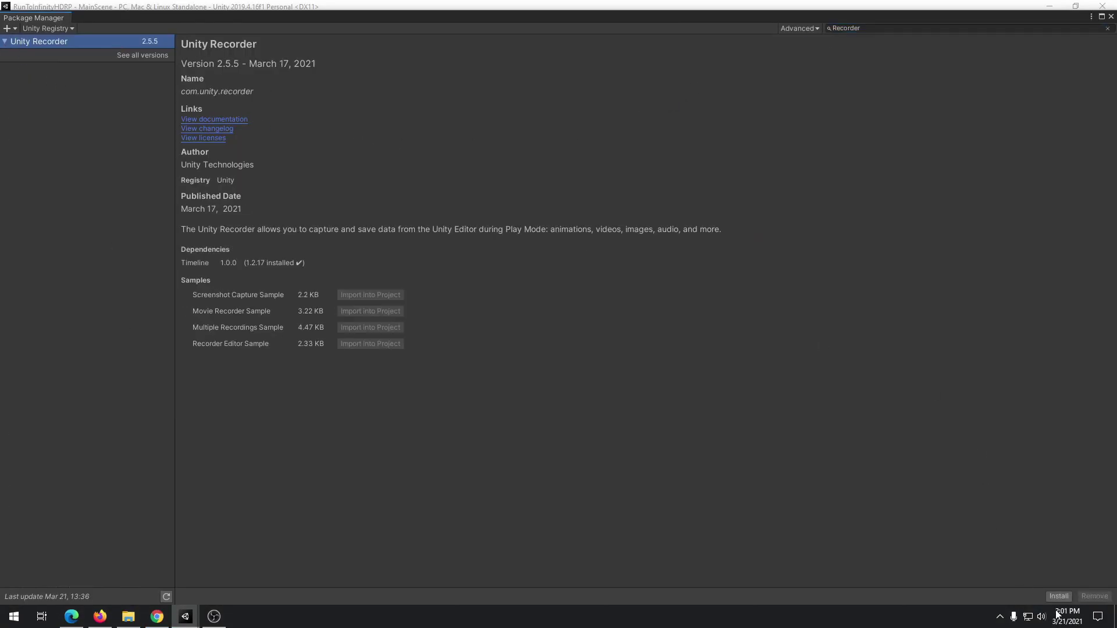
pyautogui.click(1056, 599)
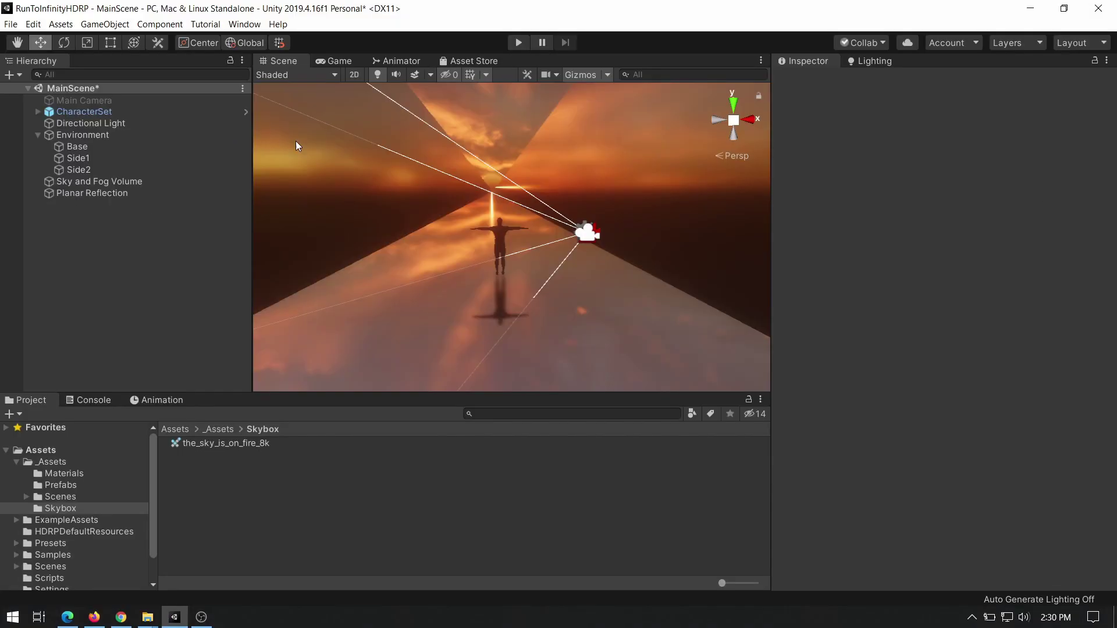
pyautogui.click(244, 24)
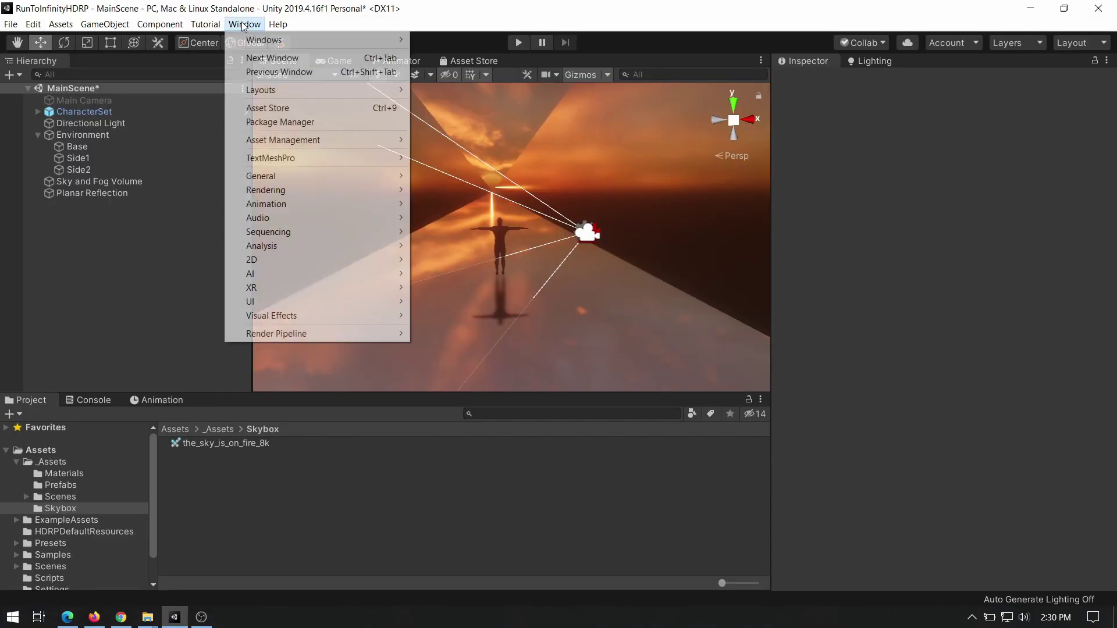
pyautogui.moveTo(273, 176)
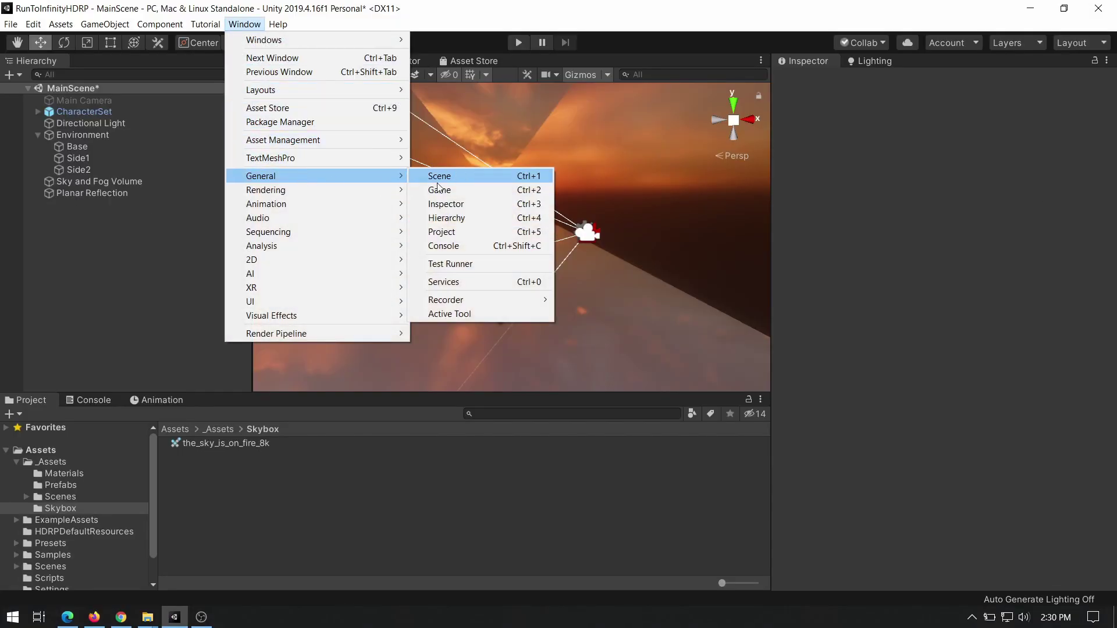
pyautogui.moveTo(491, 296)
pyautogui.click(592, 302)
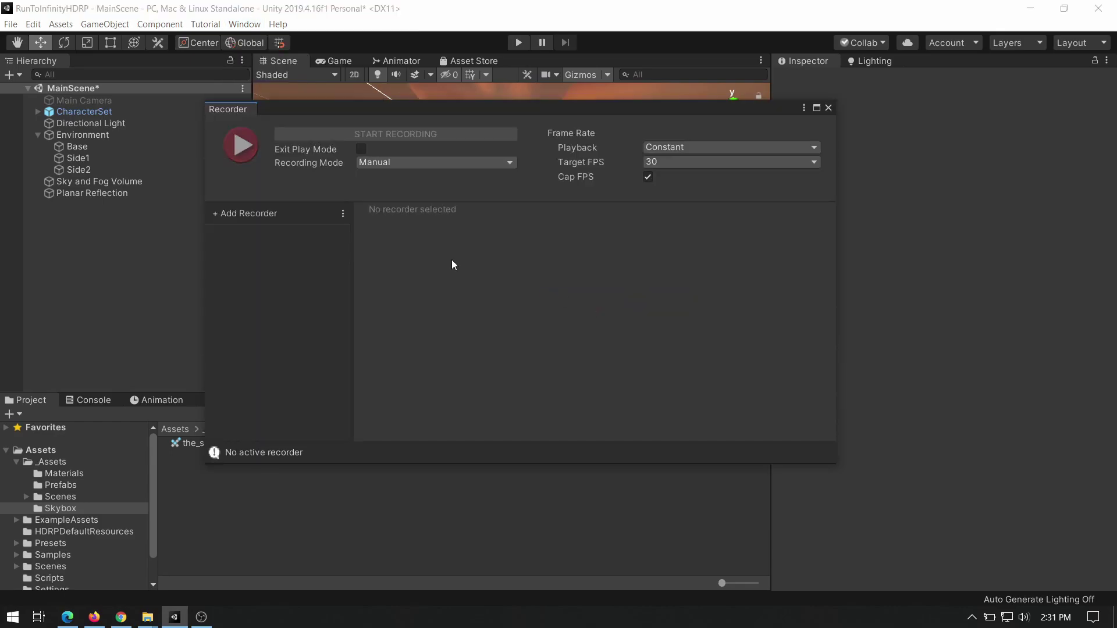
# Add a Movie recorder with output resolution FHD - 1080p and the output file name trailer.
pyautogui.click(266, 214)
pyautogui.click(311, 235)
pyautogui.scroll(-1, 550, 284)
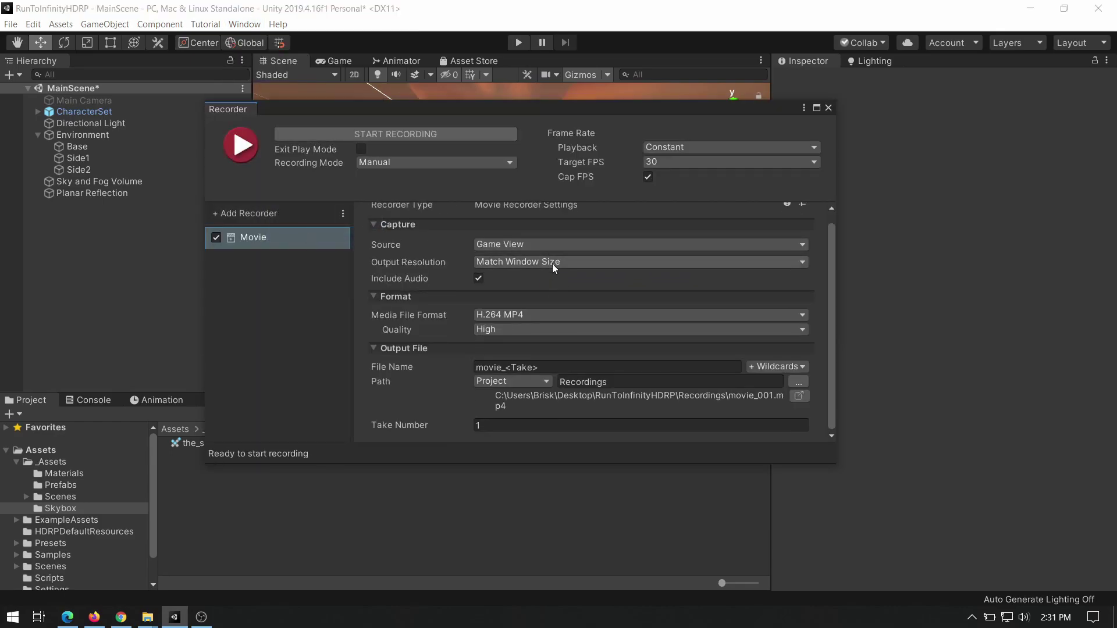
pyautogui.click(553, 262)
pyautogui.click(533, 333)
pyautogui.scroll(-1, 535, 320)
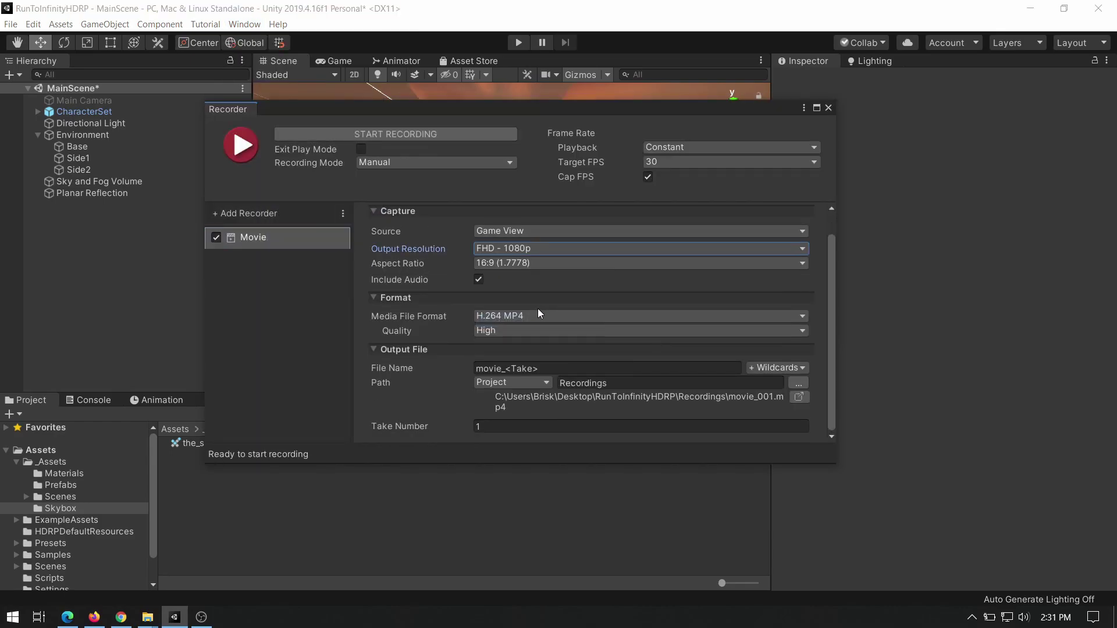
pyautogui.click(563, 365)
pyautogui.write('trailer')
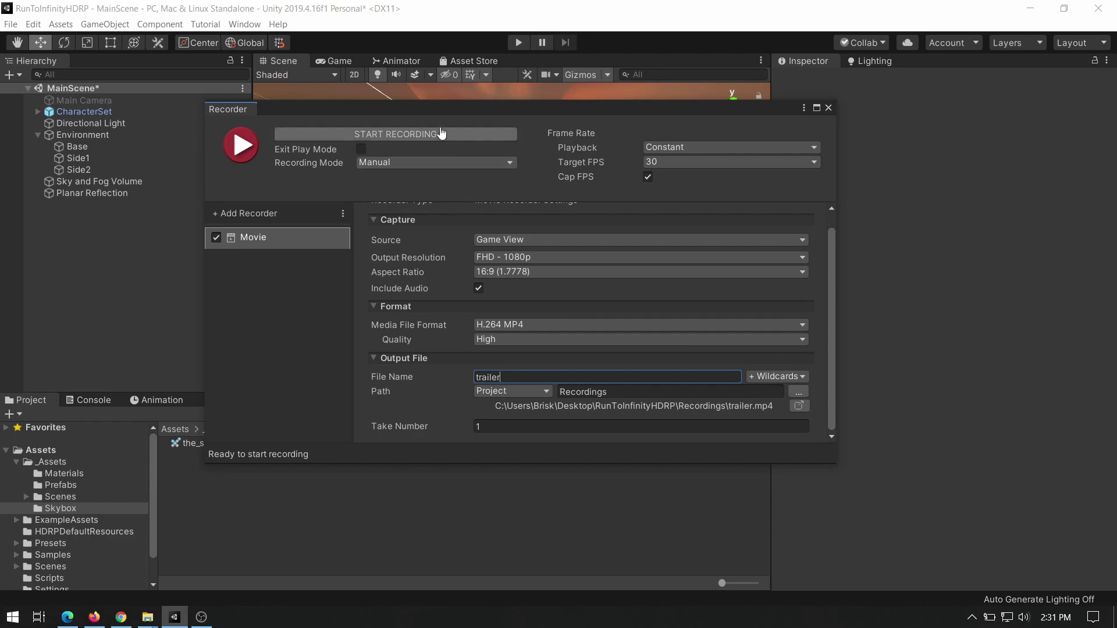
# Record the game running in play mode with the Recorder window moved clear of the Game view, and end the recording.
pyautogui.moveTo(458, 108); pyautogui.dragTo(491, 281)
pyautogui.click(477, 313)
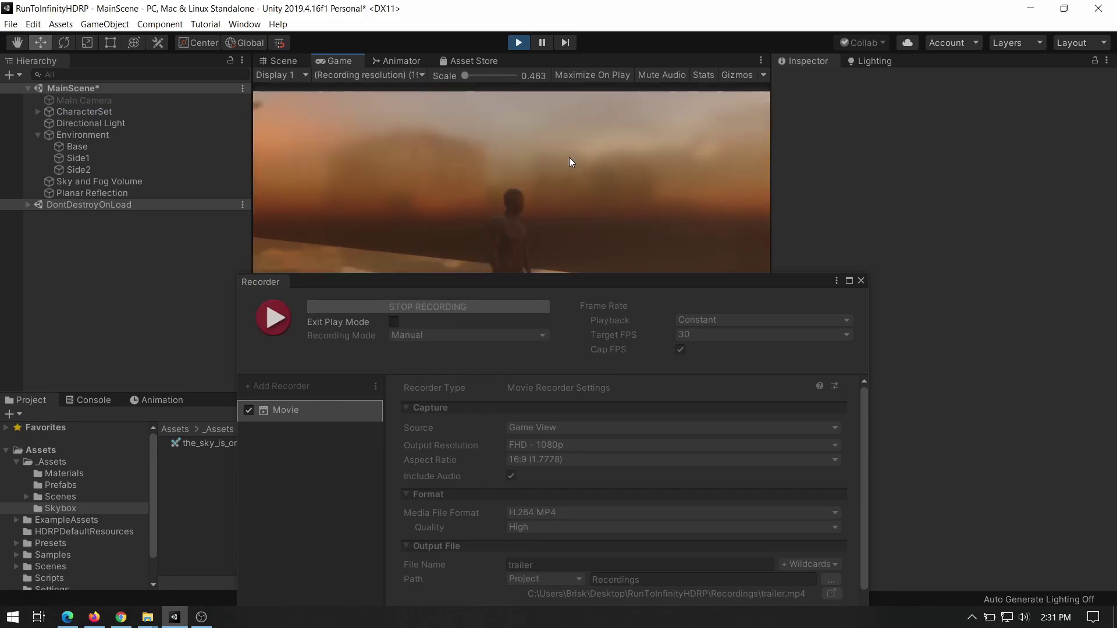
pyautogui.moveTo(577, 288); pyautogui.dragTo(576, 509)
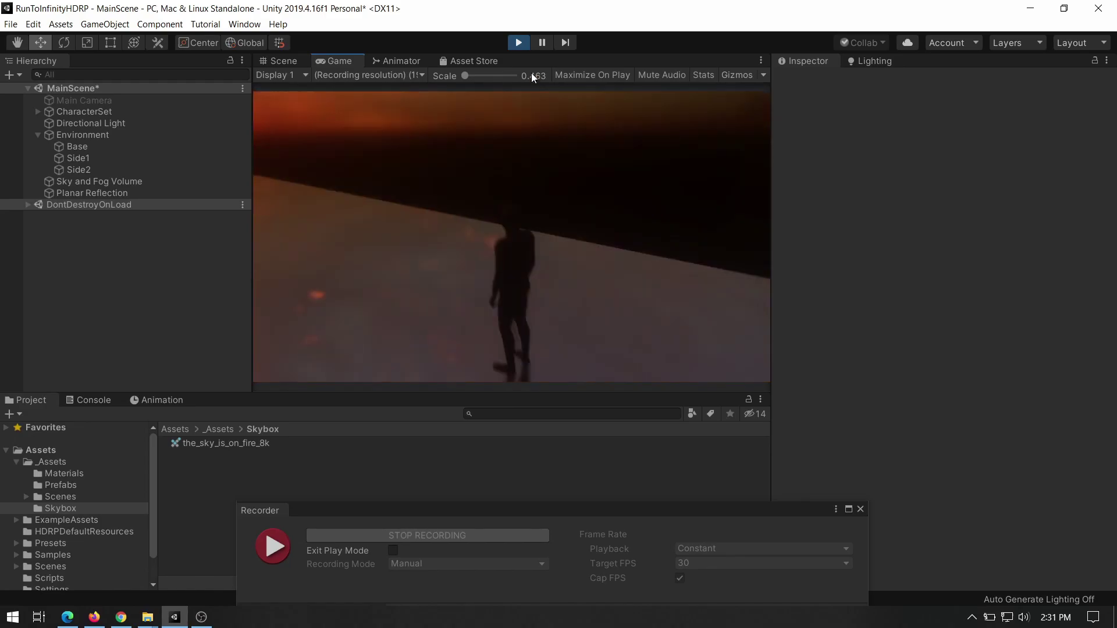
pyautogui.click(518, 45)
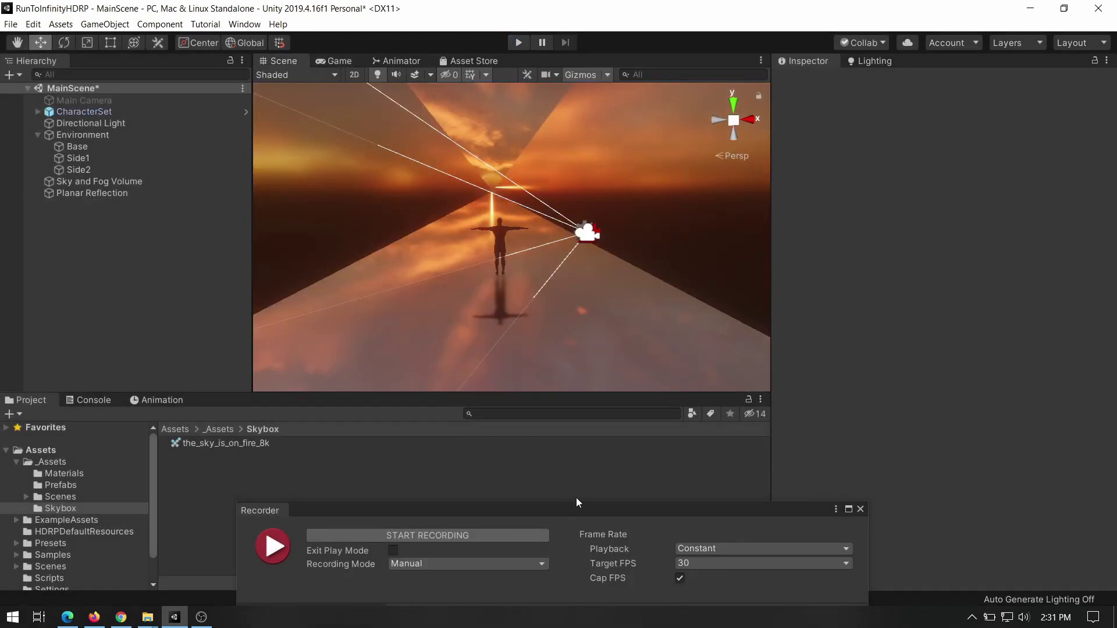
# Open the recorder's output location in the file browser and play the trailer video.
pyautogui.moveTo(577, 510); pyautogui.dragTo(561, 149)
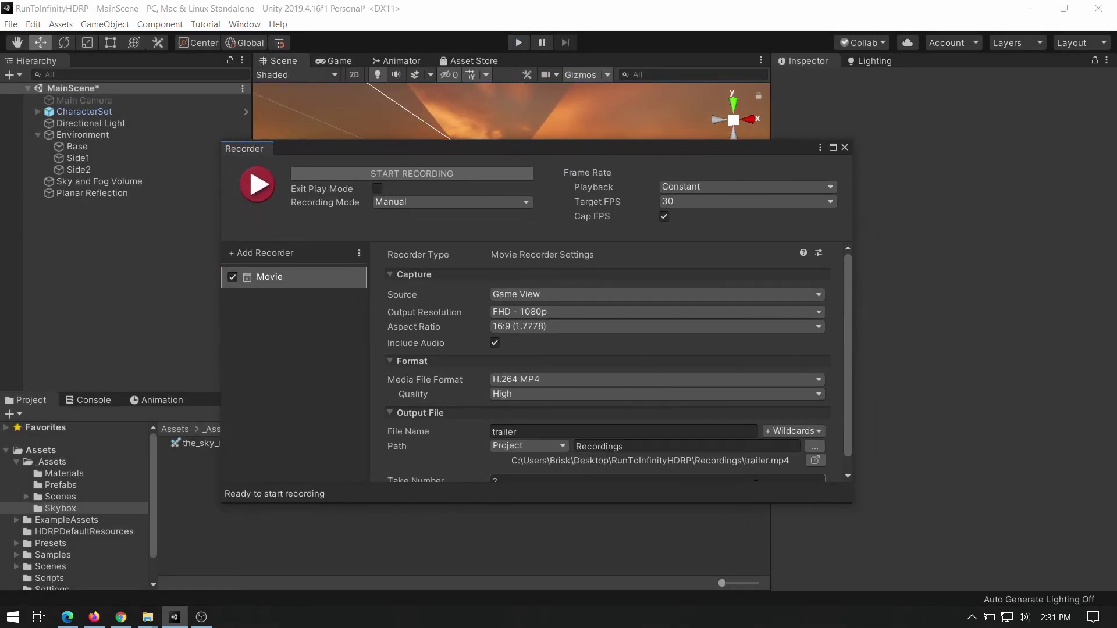
pyautogui.click(816, 459)
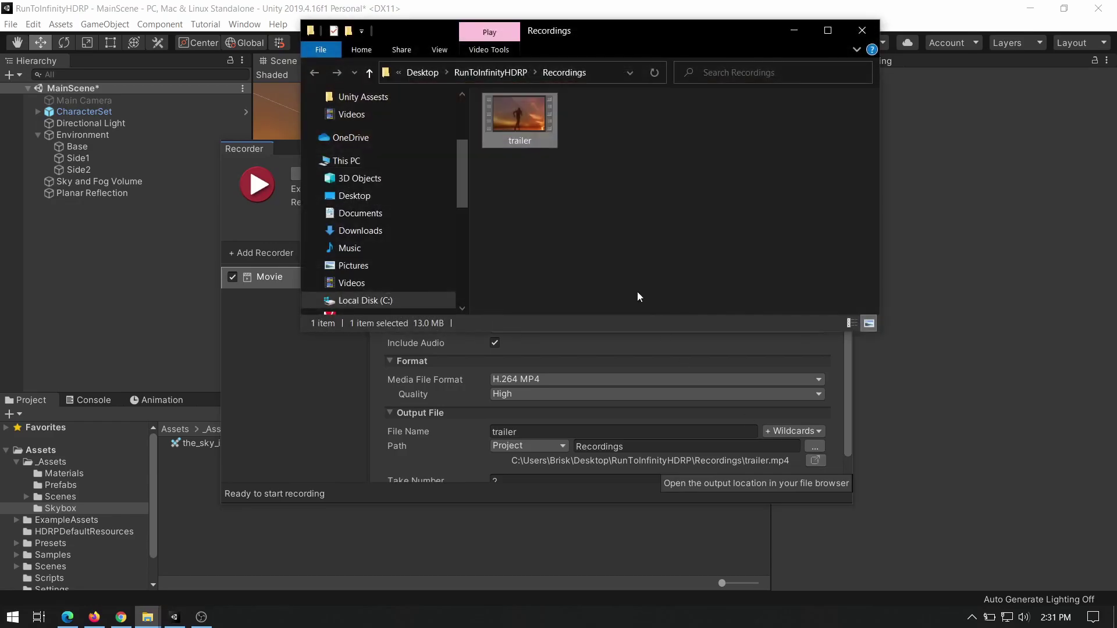
pyautogui.doubleClick(543, 122)
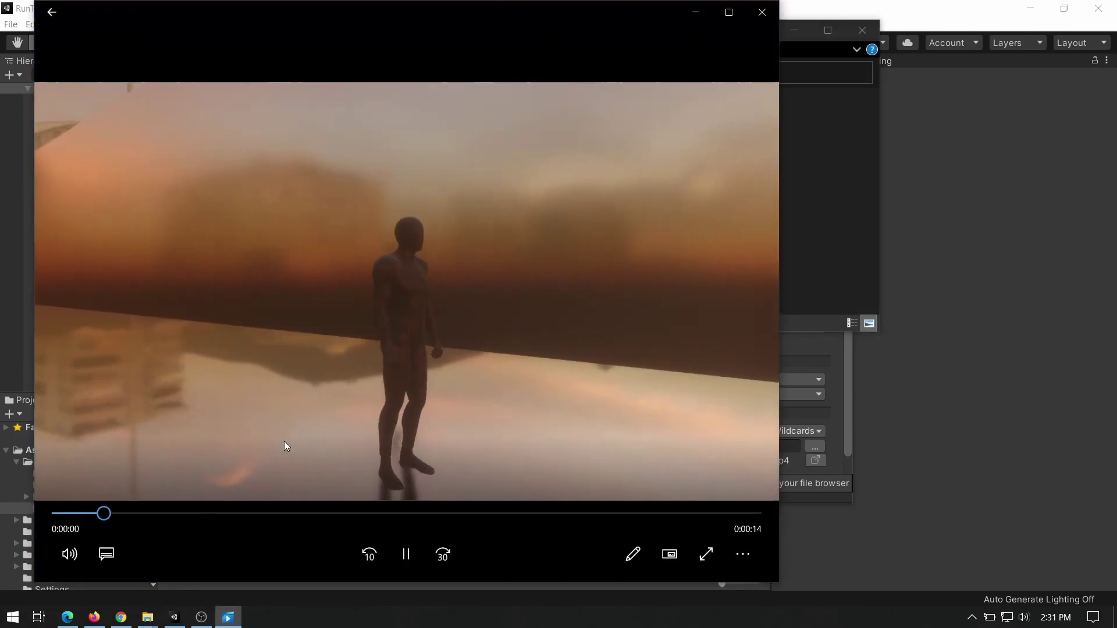